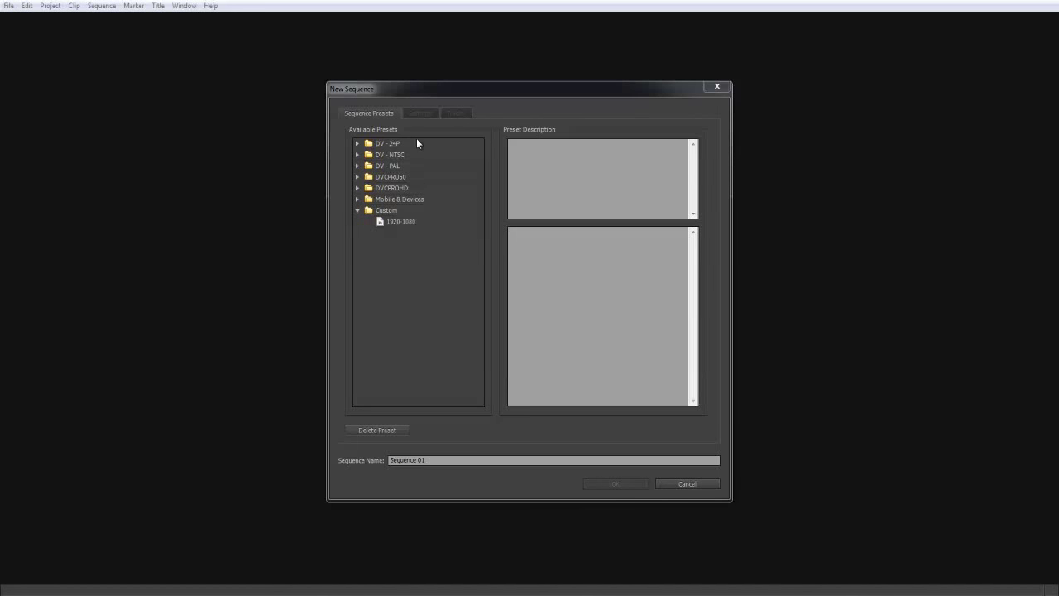
Browse the DV - 24P, Mobile & Devices and Custom presets, then cancel the New Sequence dialog
click(416, 100)
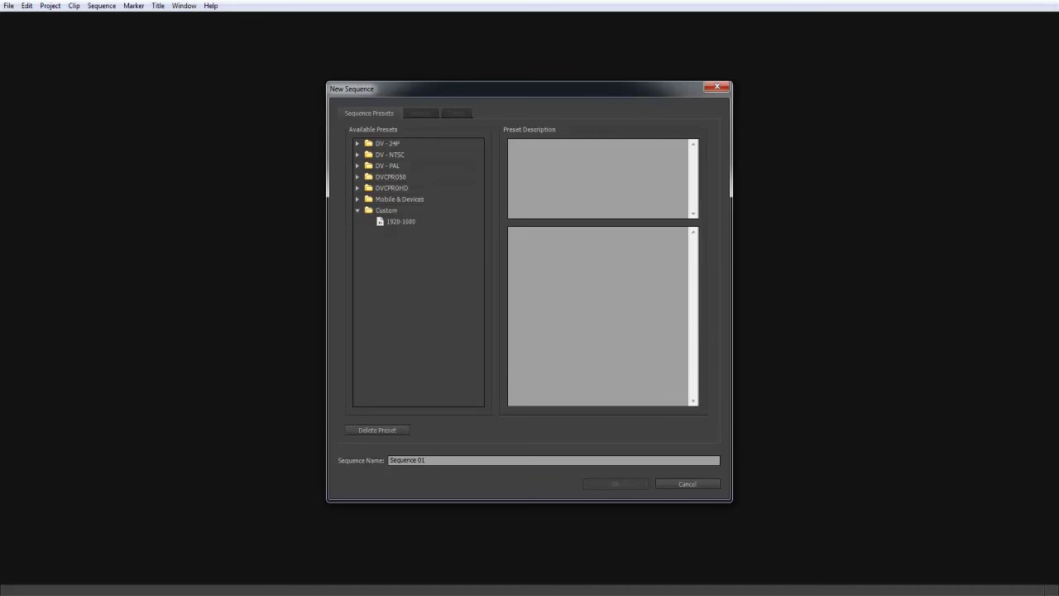
click(425, 116)
click(358, 144)
click(358, 144)
click(359, 200)
click(359, 200)
click(384, 210)
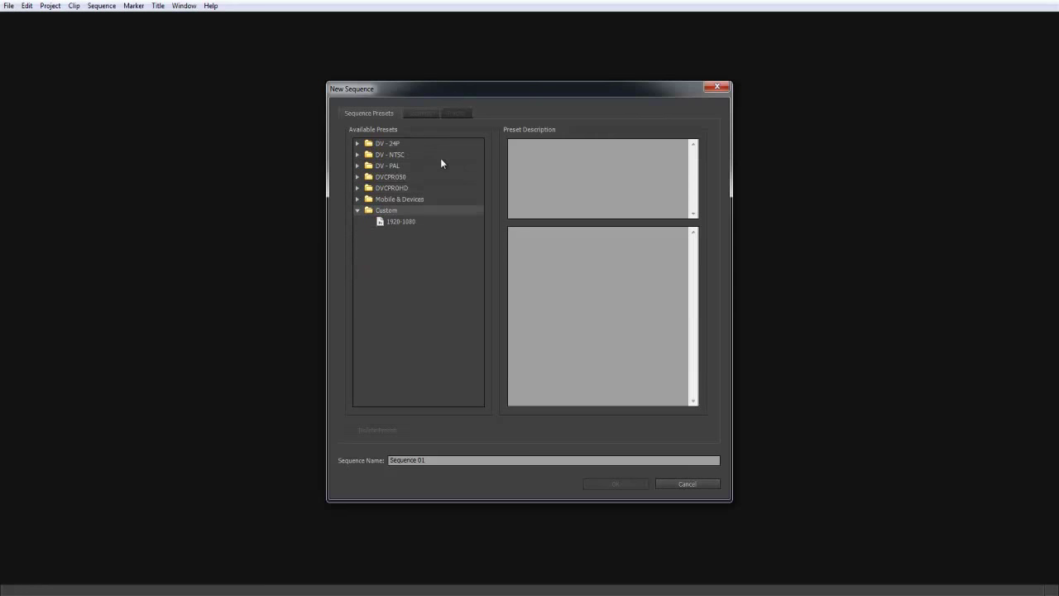
click(691, 487)
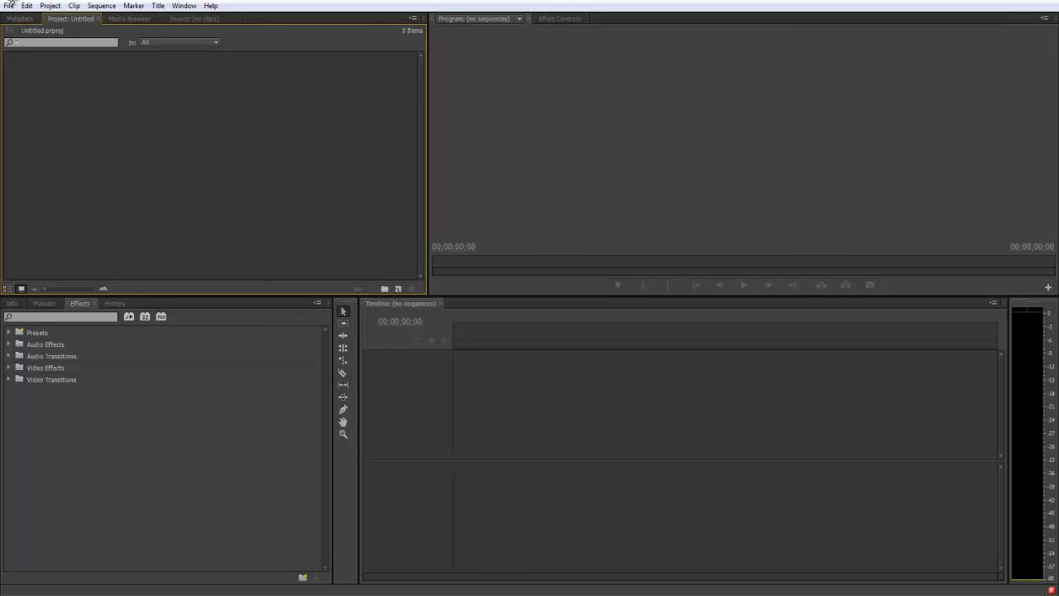
Create a new project named TUTOR after reviewing its Scratch Disks locations
click(8, 6)
click(8, 6)
mouse_move(25, 19)
click(244, 21)
drag(461, 163, 427, 115)
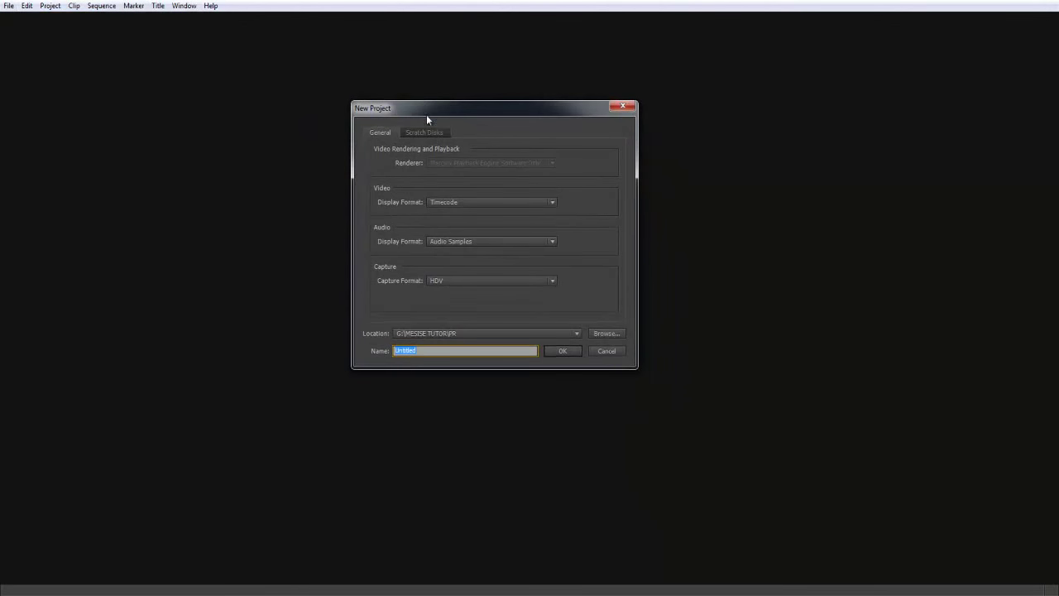
click(424, 134)
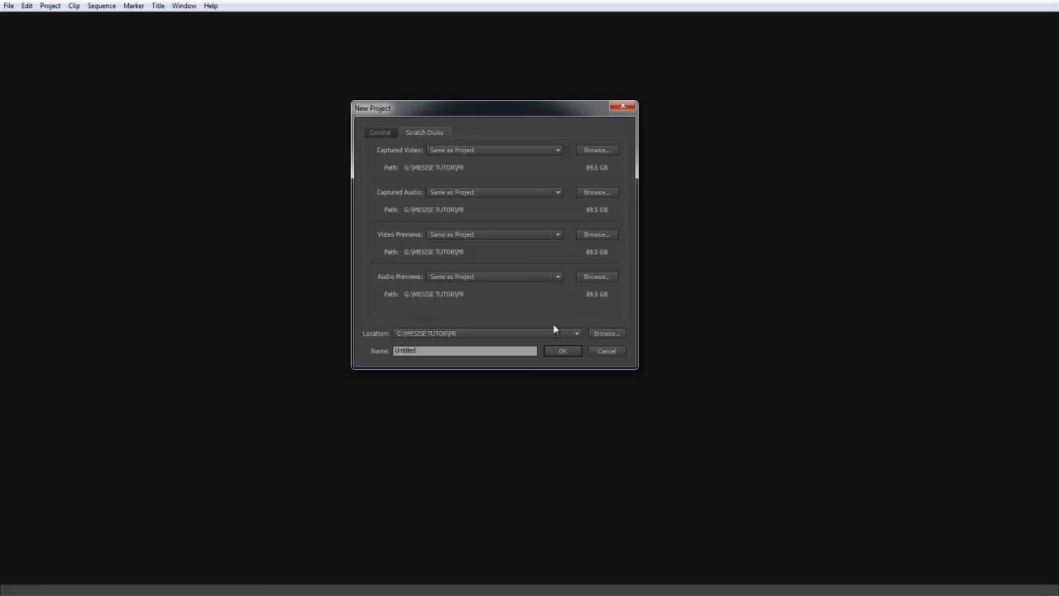
click(381, 131)
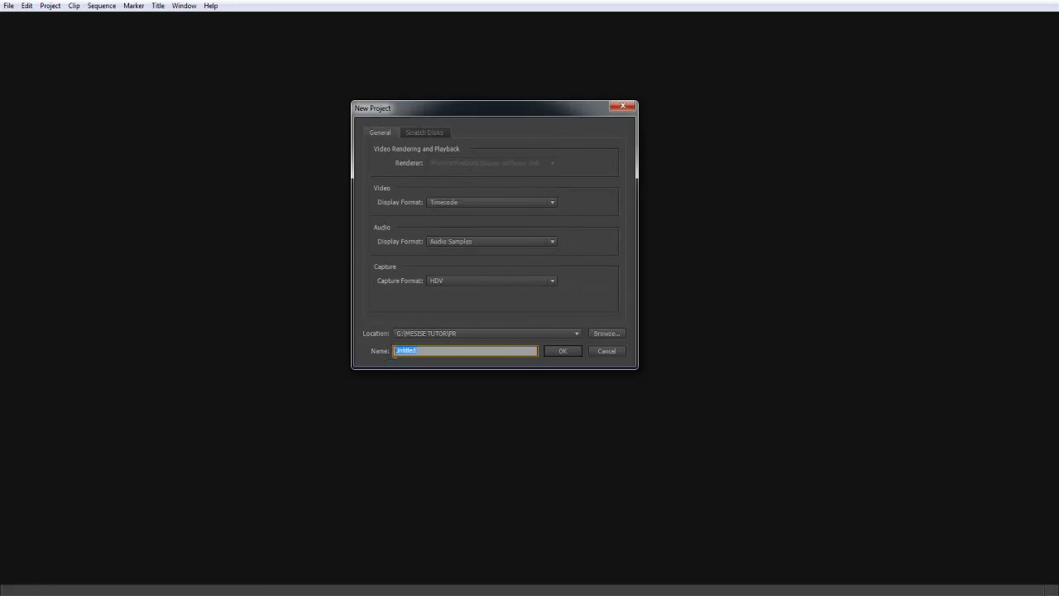
text(TUTOR)
click(576, 353)
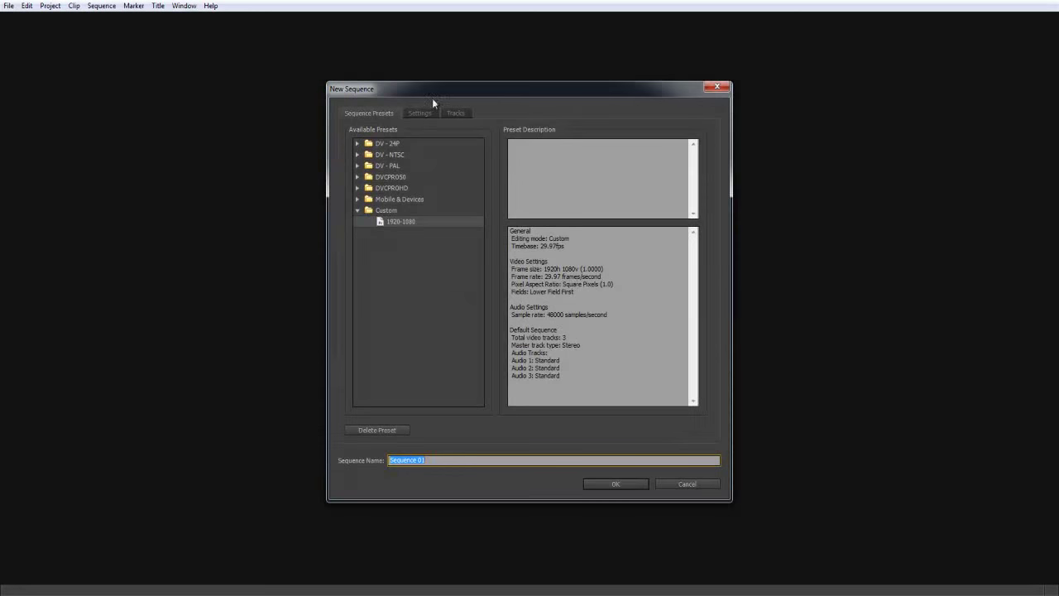
In the sequence Settings, keep Custom editing mode and set the timebase to 25.00 fps
click(430, 113)
click(460, 113)
click(432, 114)
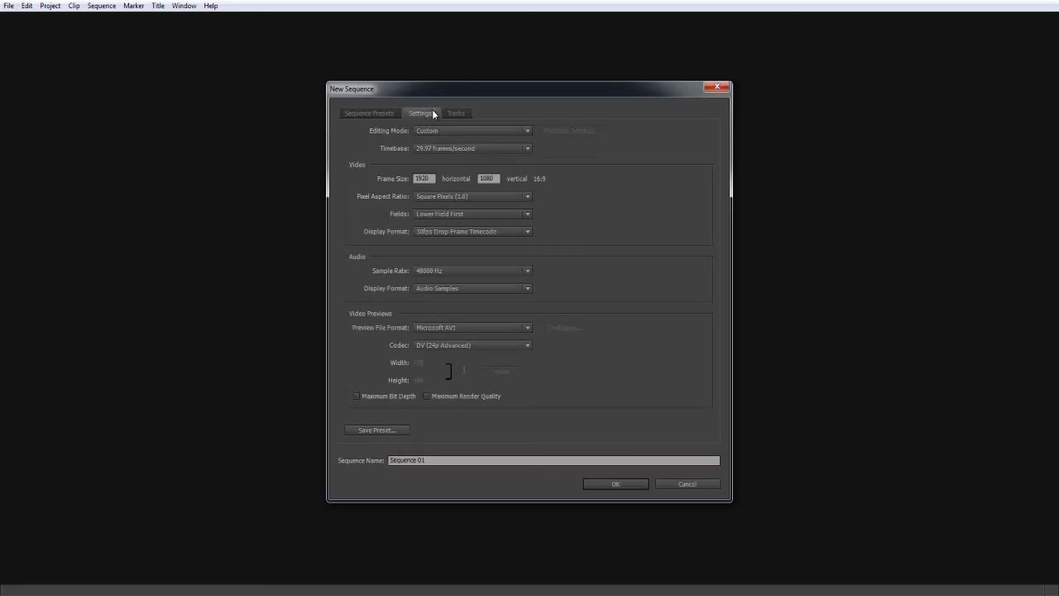
click(381, 118)
click(421, 118)
click(381, 113)
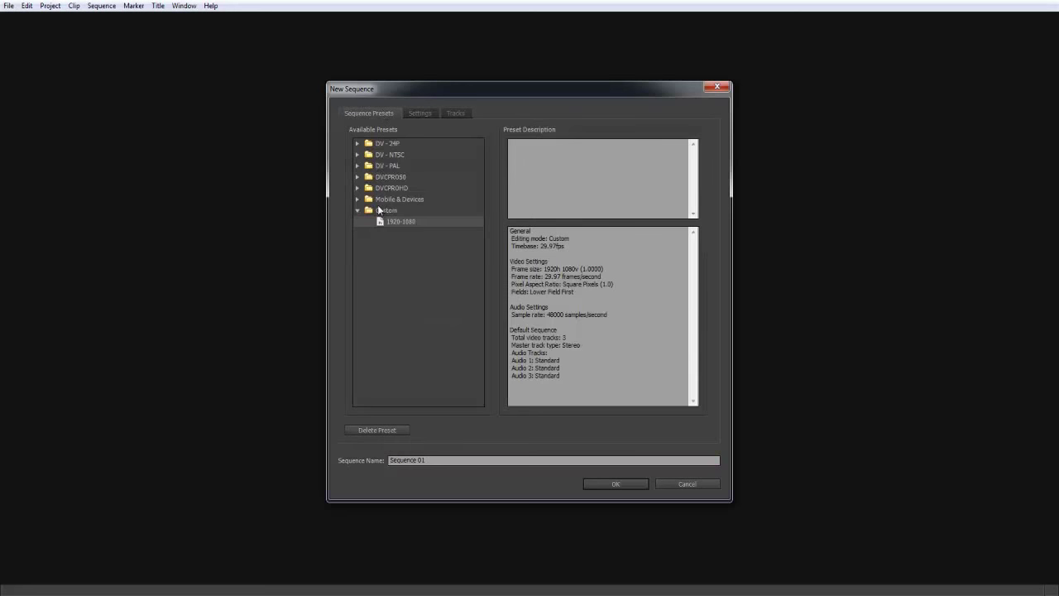
click(426, 115)
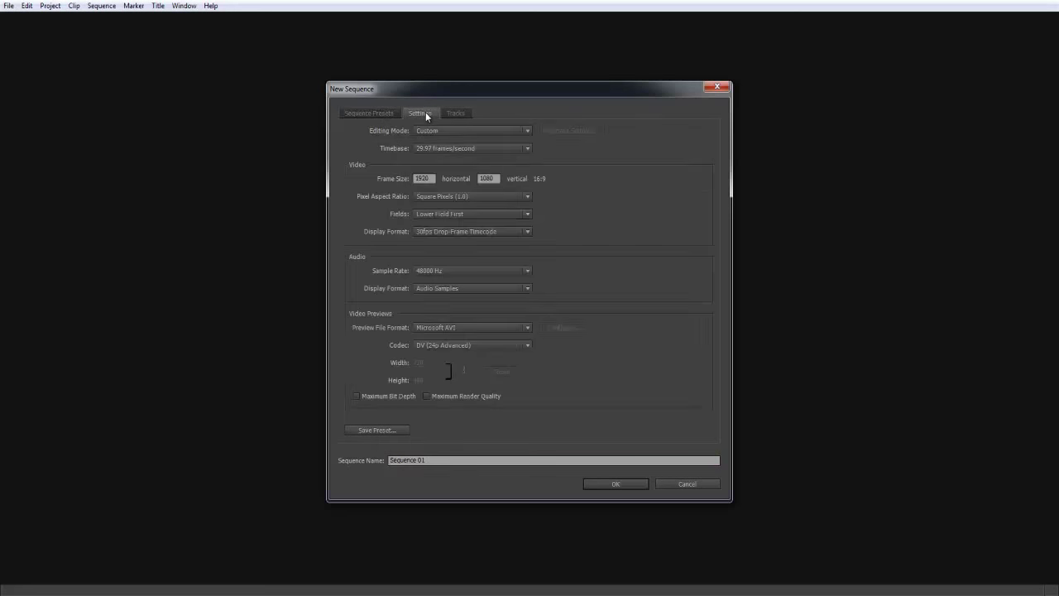
click(447, 131)
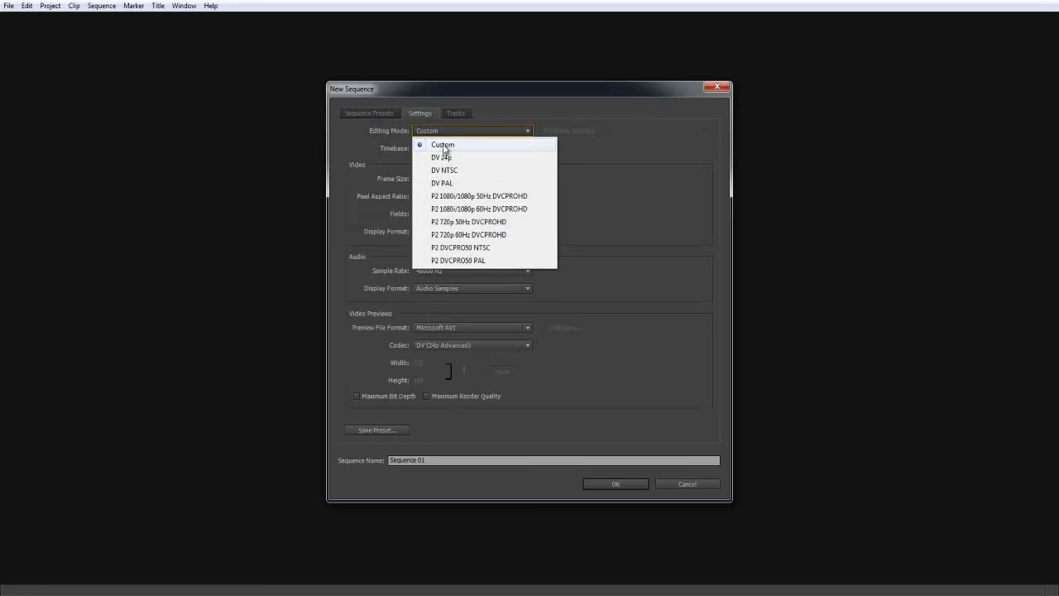
click(457, 145)
click(446, 156)
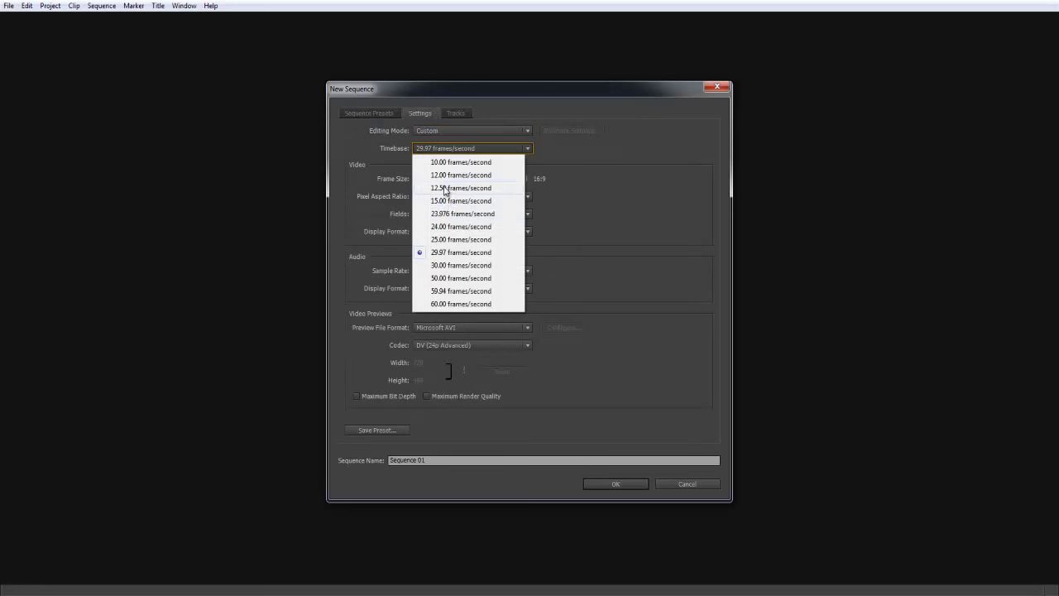
click(445, 240)
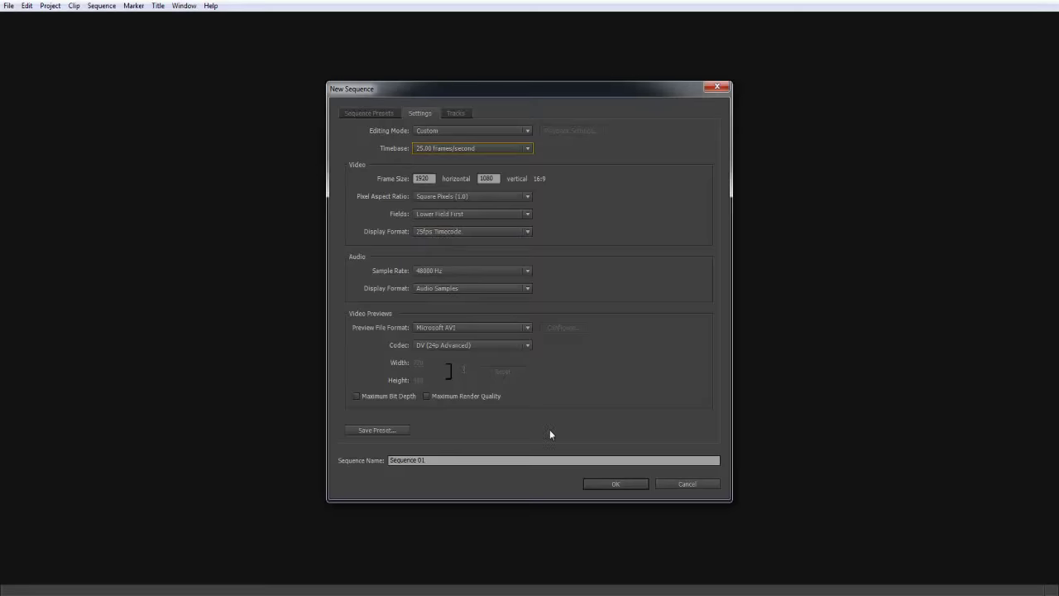
Choose the DV - 24P Widescreen 48kHz preset and create the sequence
click(369, 114)
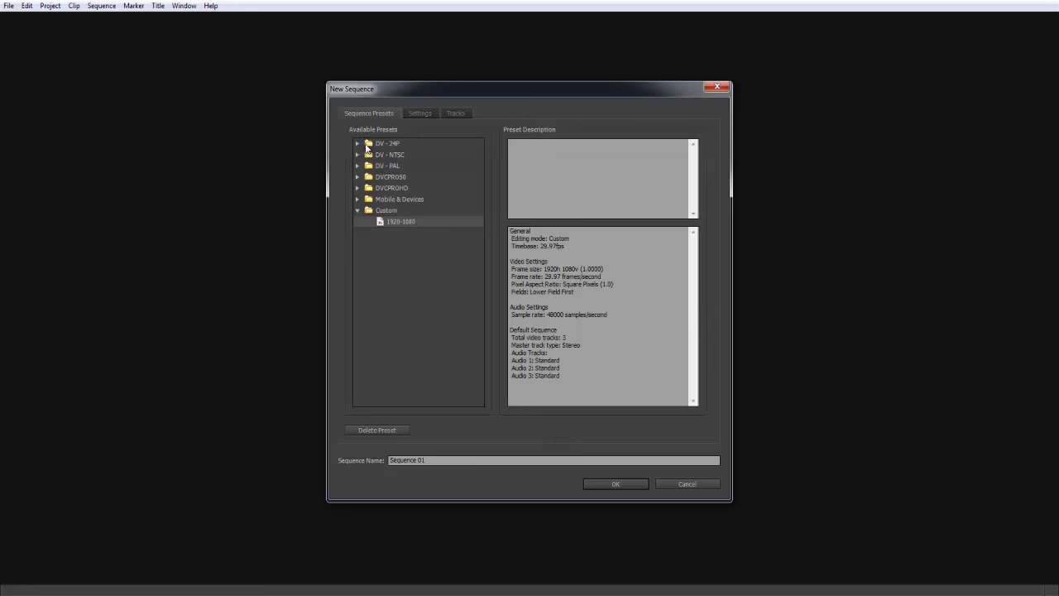
click(358, 143)
click(402, 177)
click(406, 188)
click(620, 484)
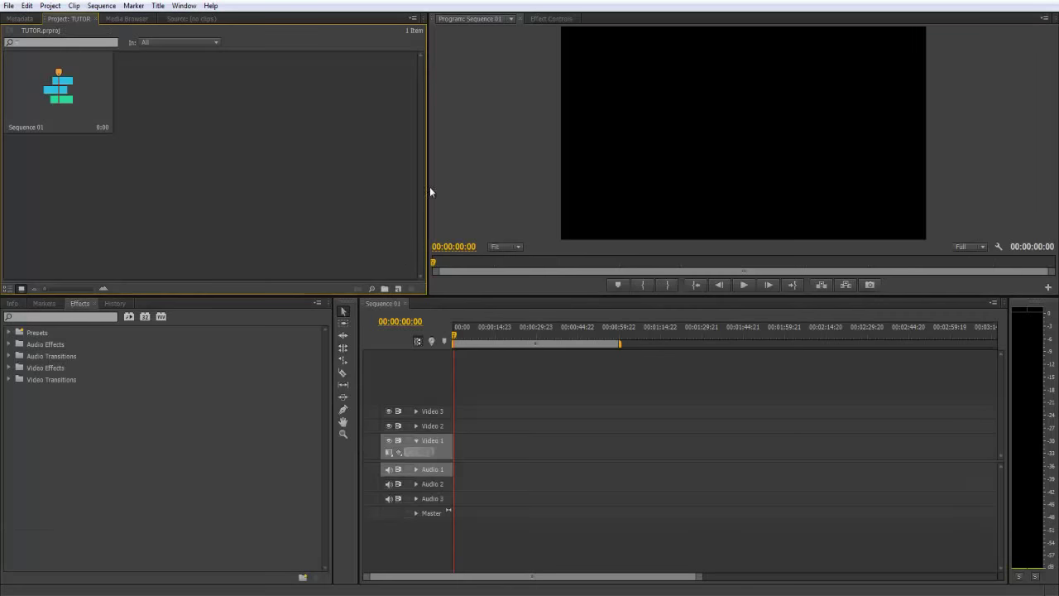
Enlarge the timeline and drop YDXI0108.mp4 onto Video 1, keeping the existing sequence settings
drag(500, 329, 453, 329)
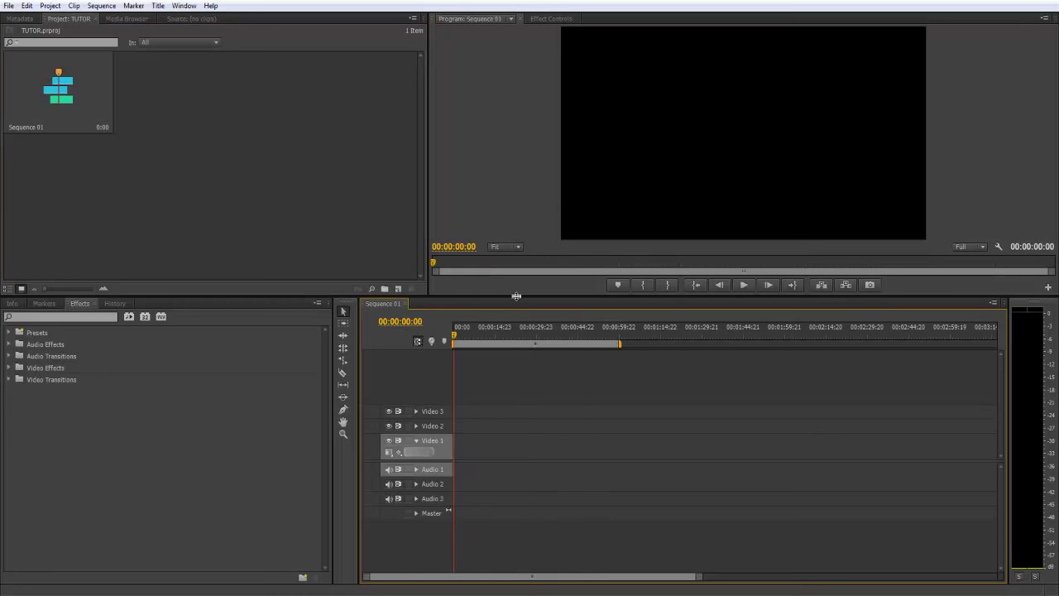
drag(516, 294, 516, 285)
drag(383, 295, 510, 398)
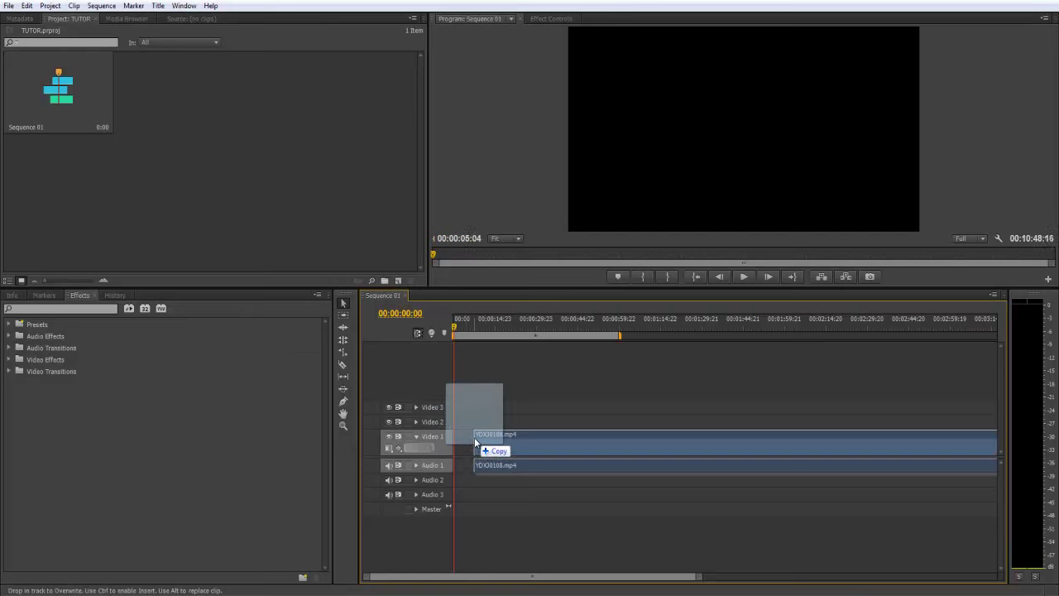
drag(467, 447, 448, 460)
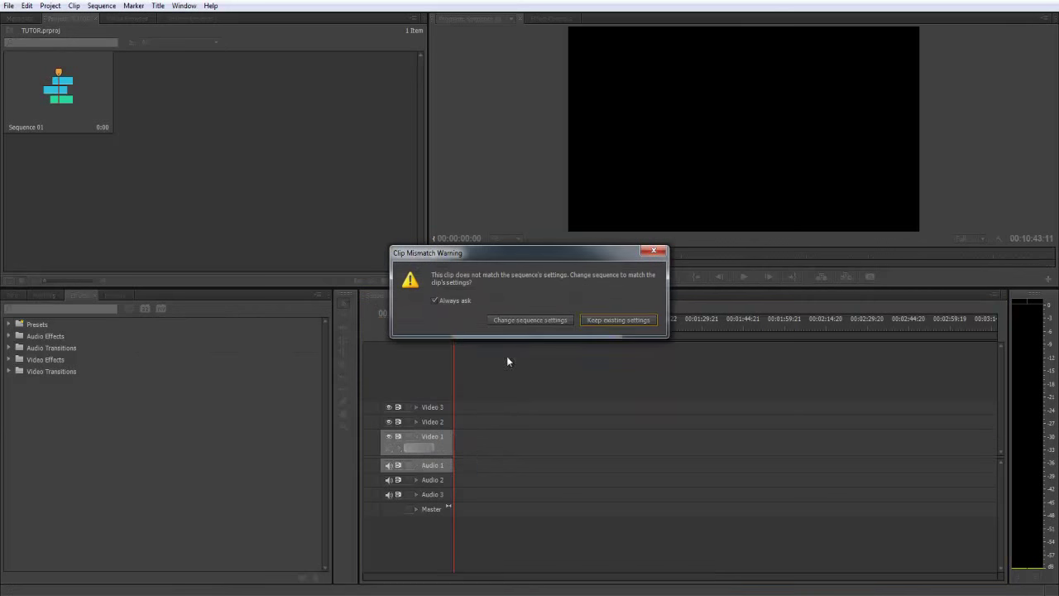
drag(494, 256, 436, 220)
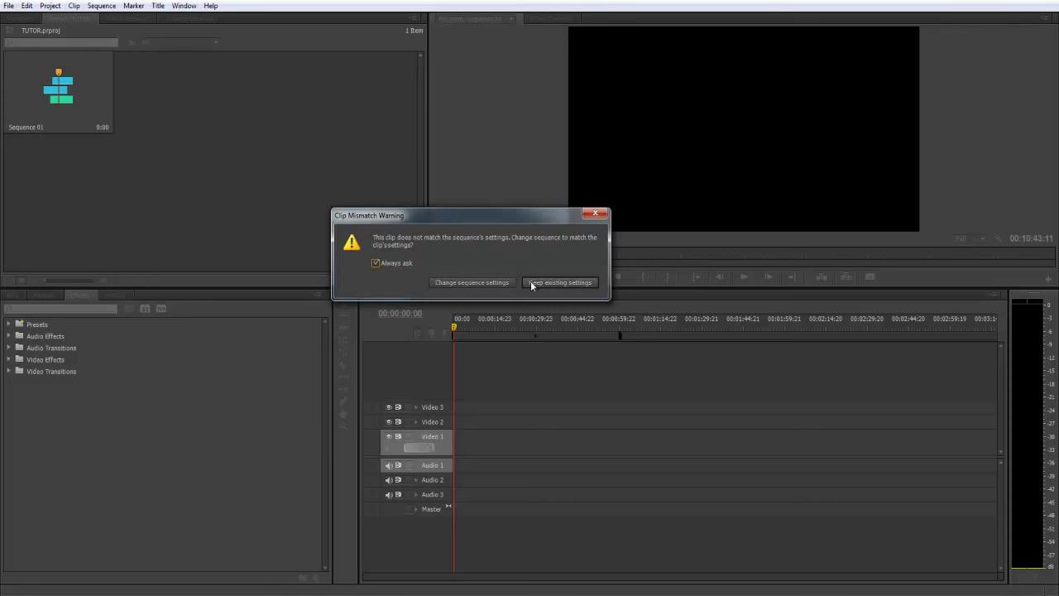
click(469, 282)
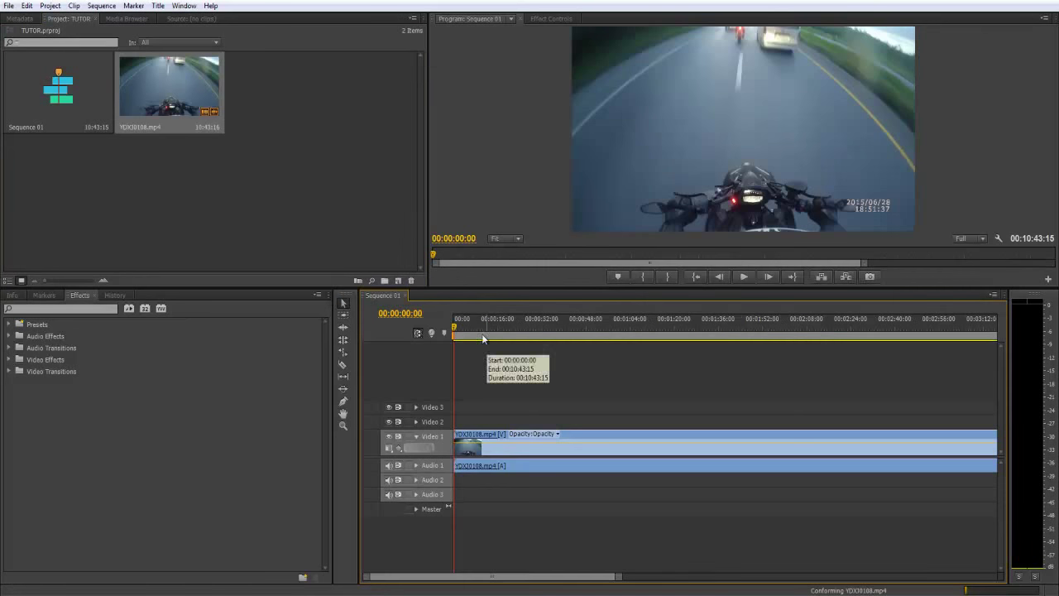
Preview the ride, then split the clip at 00:00:06:24 and 00:01:13:10
drag(484, 324, 399, 335)
key(space)
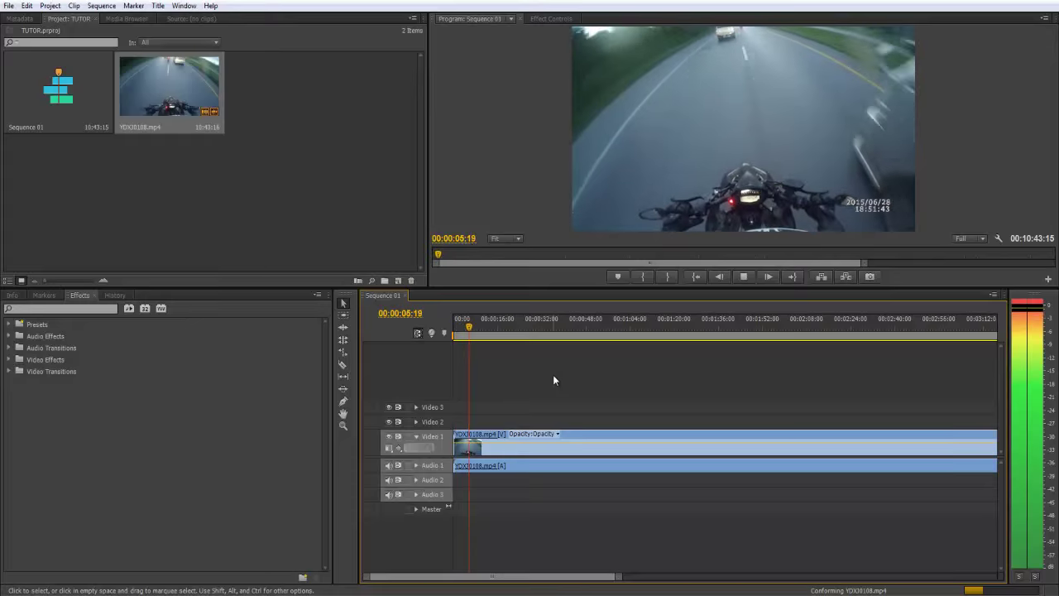
key(space)
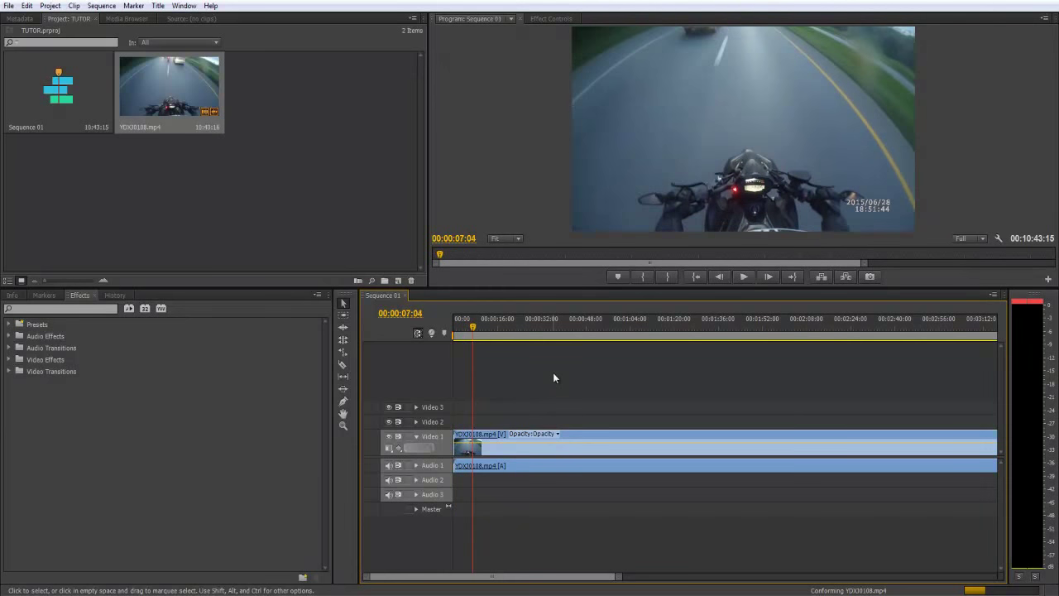
mouse_move(475, 332)
mouse_down()
mouse_move(647, 340)
mouse_move(624, 355)
mouse_move(486, 364)
mouse_up()
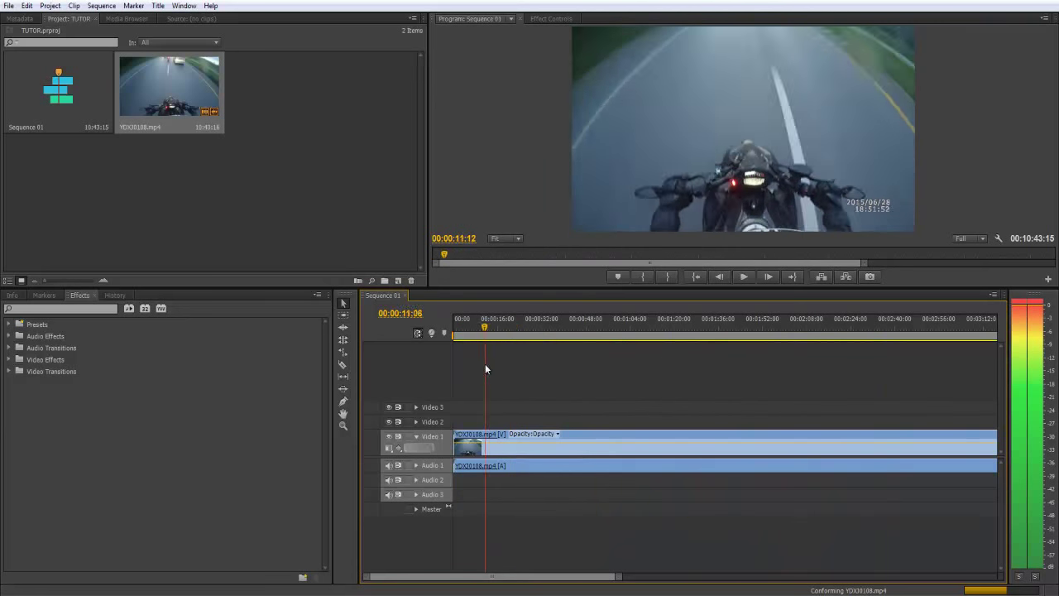
drag(485, 364, 473, 369)
key(c)
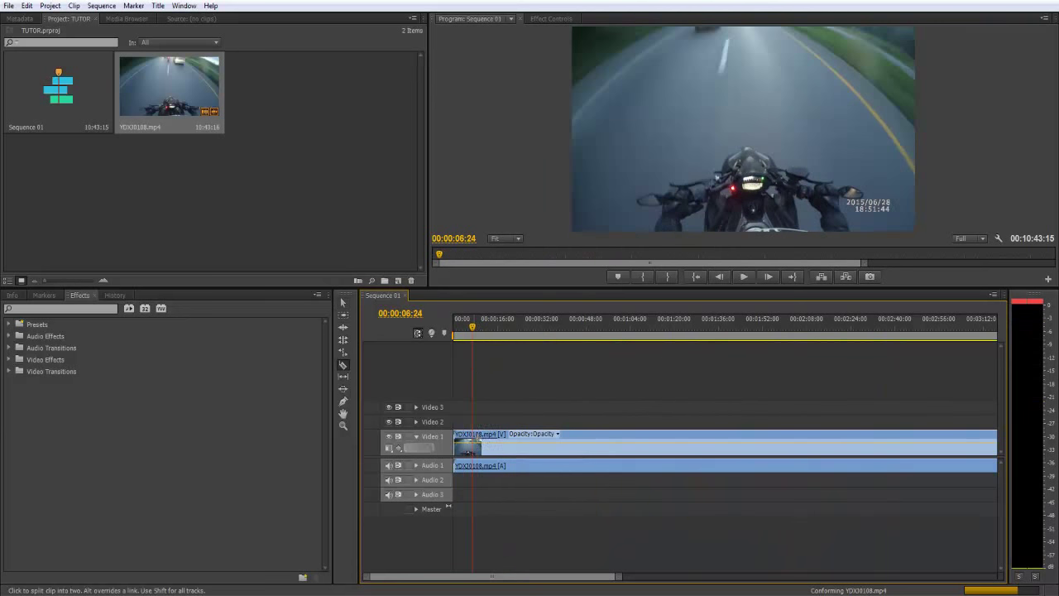
click(473, 443)
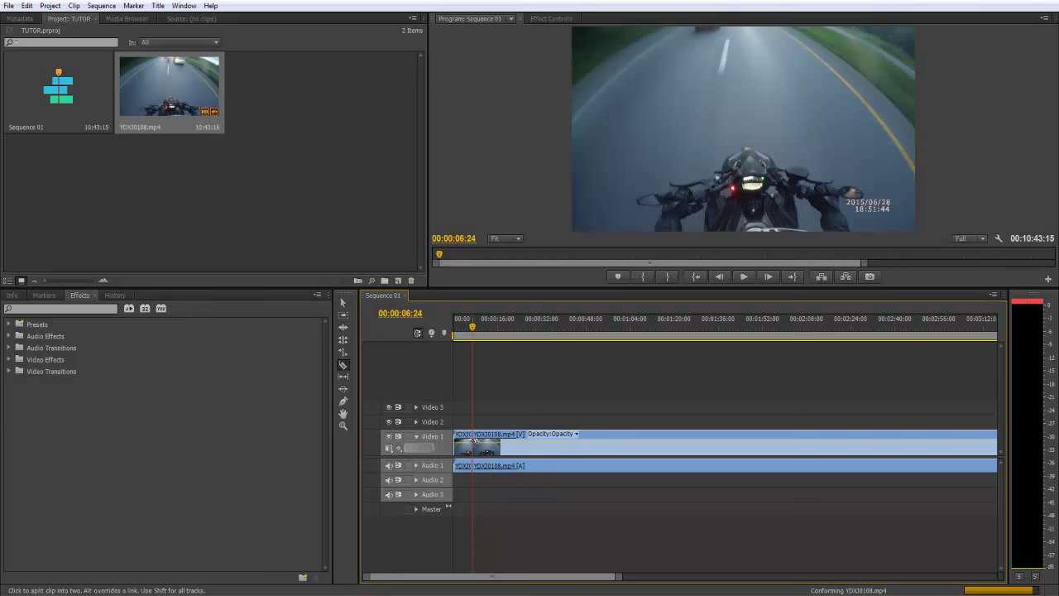
drag(501, 332, 656, 335)
click(657, 445)
Select the middle piece and try lowering its opacity, then undo the change
key(v)
click(637, 452)
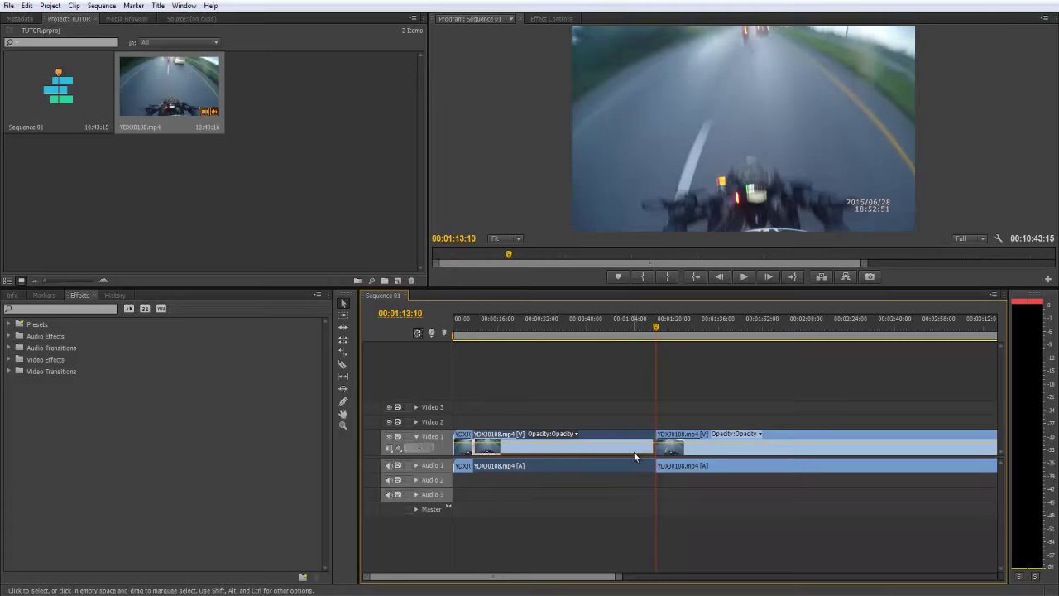
click(563, 409)
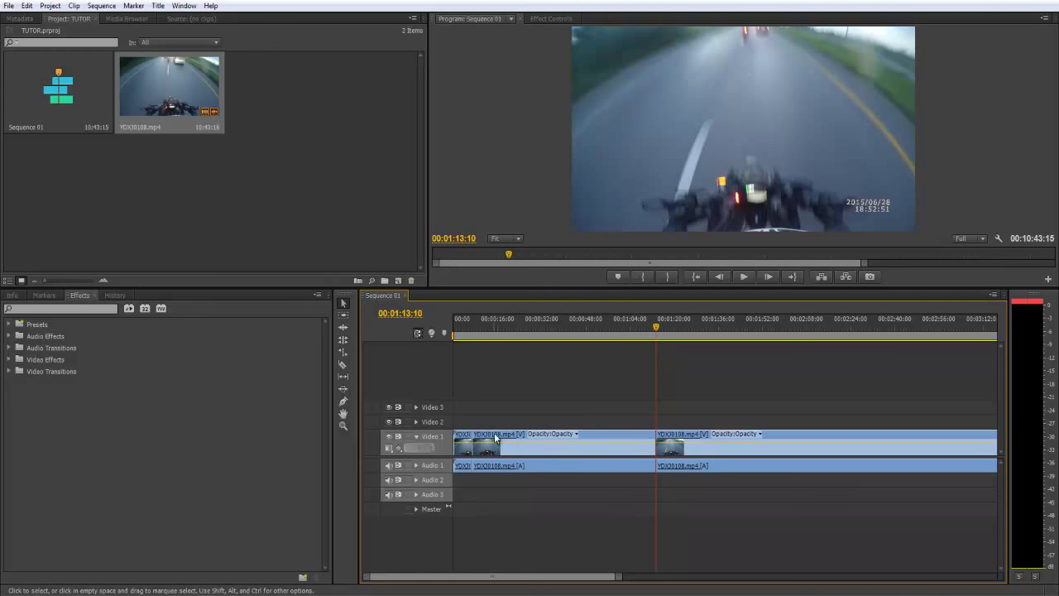
click(343, 305)
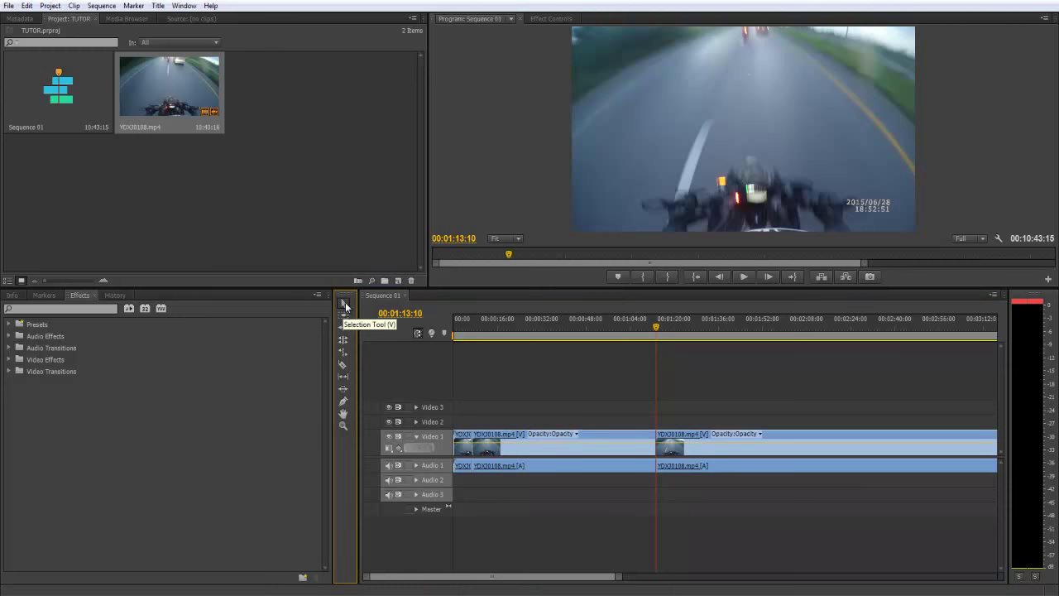
click(553, 406)
right_click(525, 436)
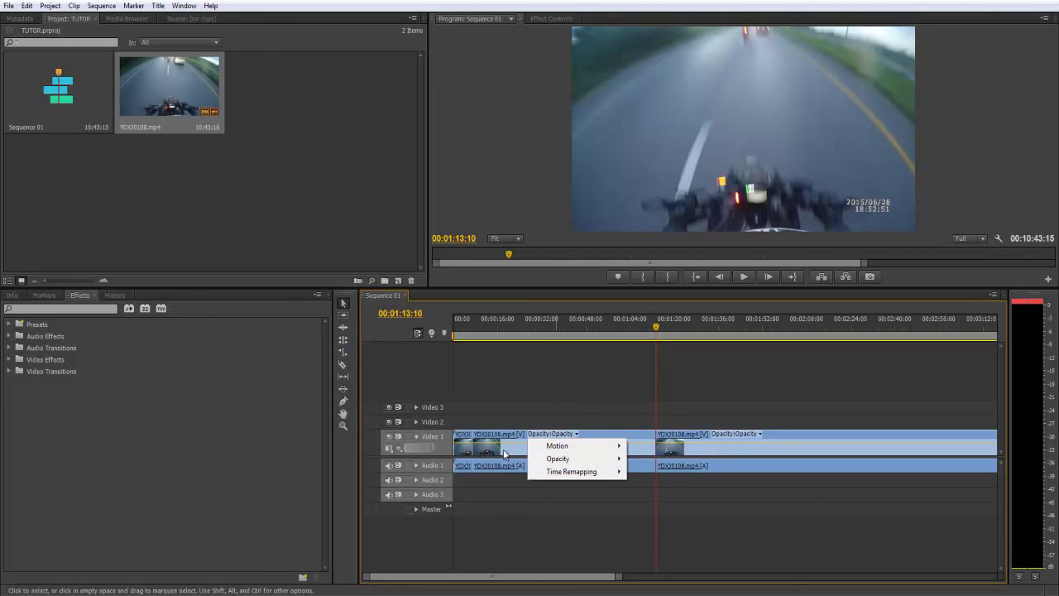
click(523, 438)
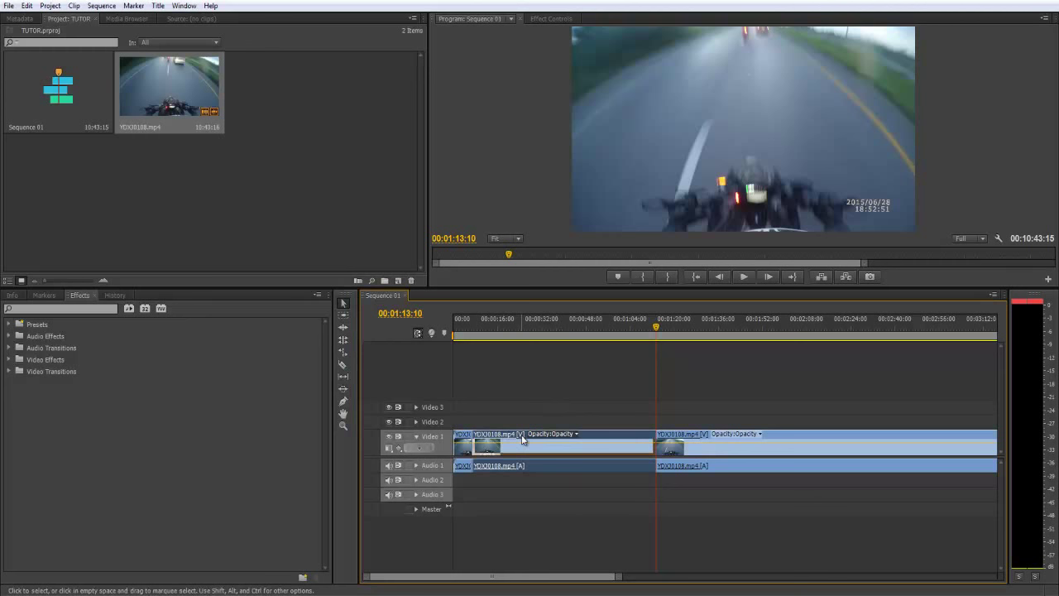
drag(522, 439, 524, 461)
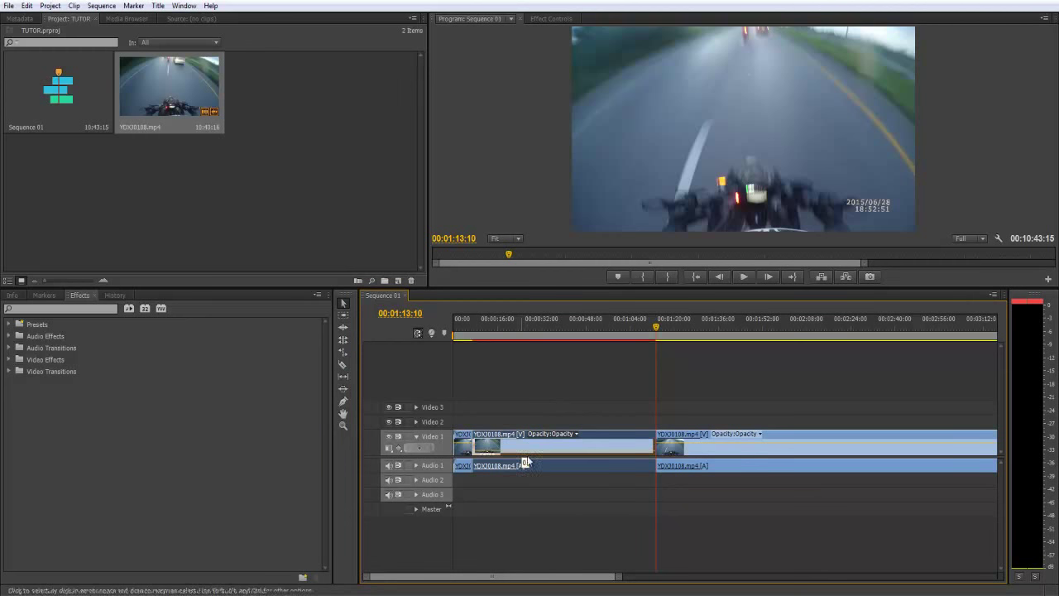
click(550, 322)
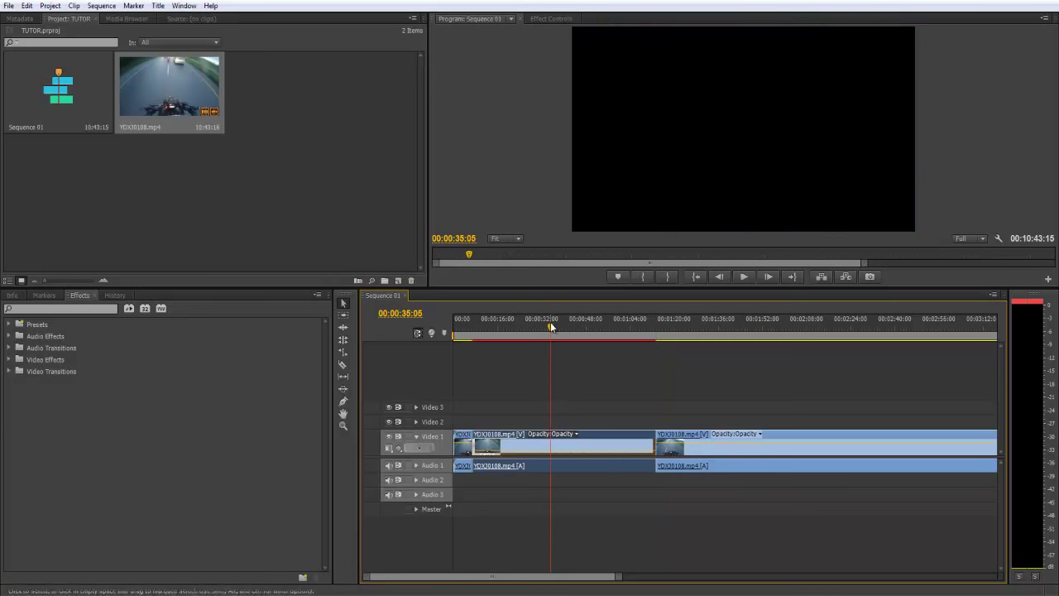
click(539, 434)
click(525, 439)
drag(521, 442, 531, 452)
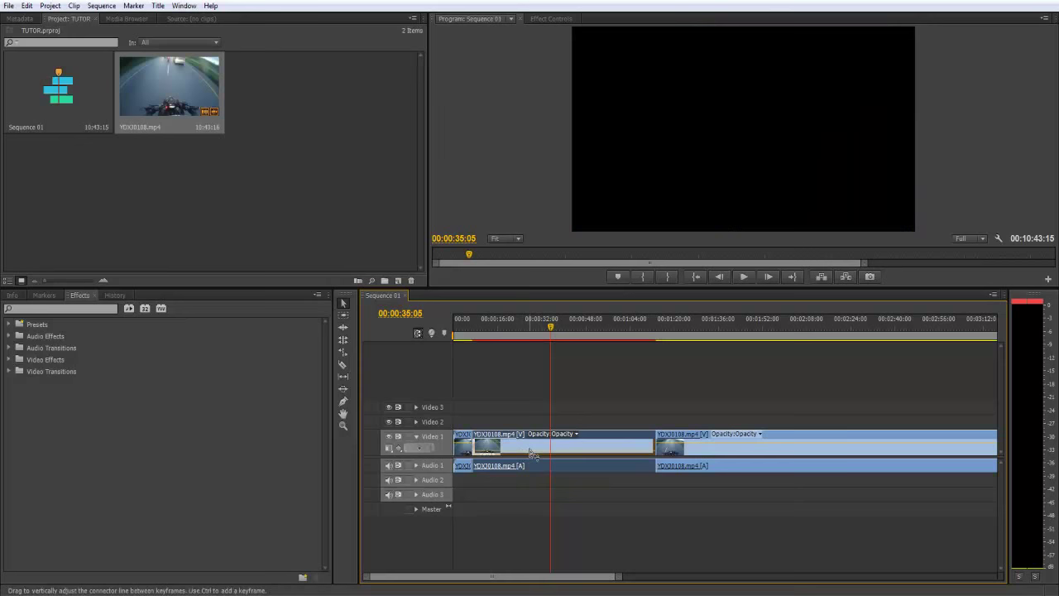
key(ctrl+z)
Delete the middle piece and slide the later clip left to close the gap
key(Delete)
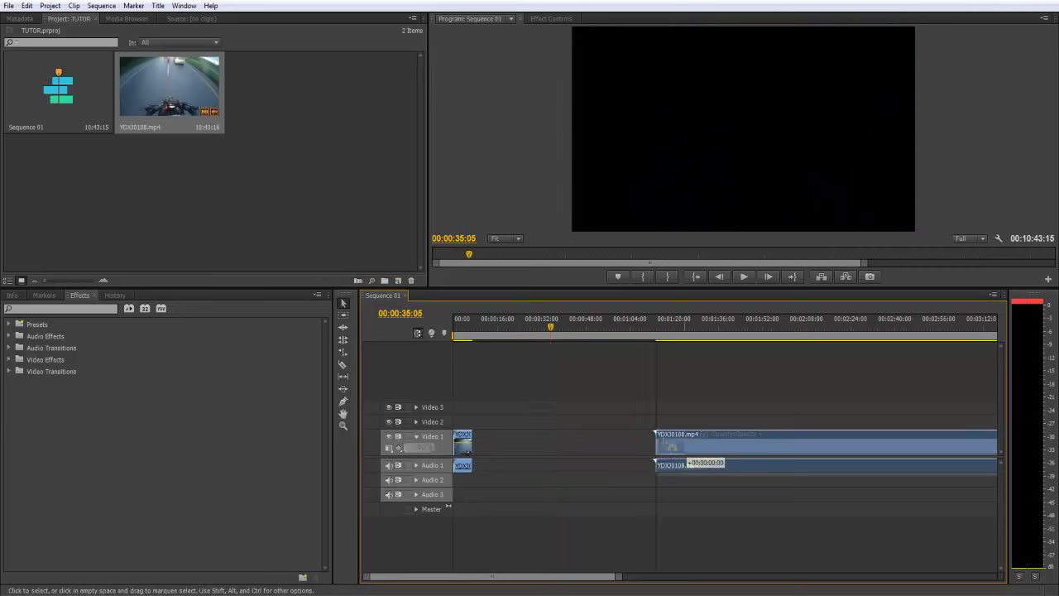
drag(683, 444, 499, 445)
mouse_move(500, 331)
mouse_down()
mouse_move(474, 334)
mouse_move(487, 334)
mouse_up()
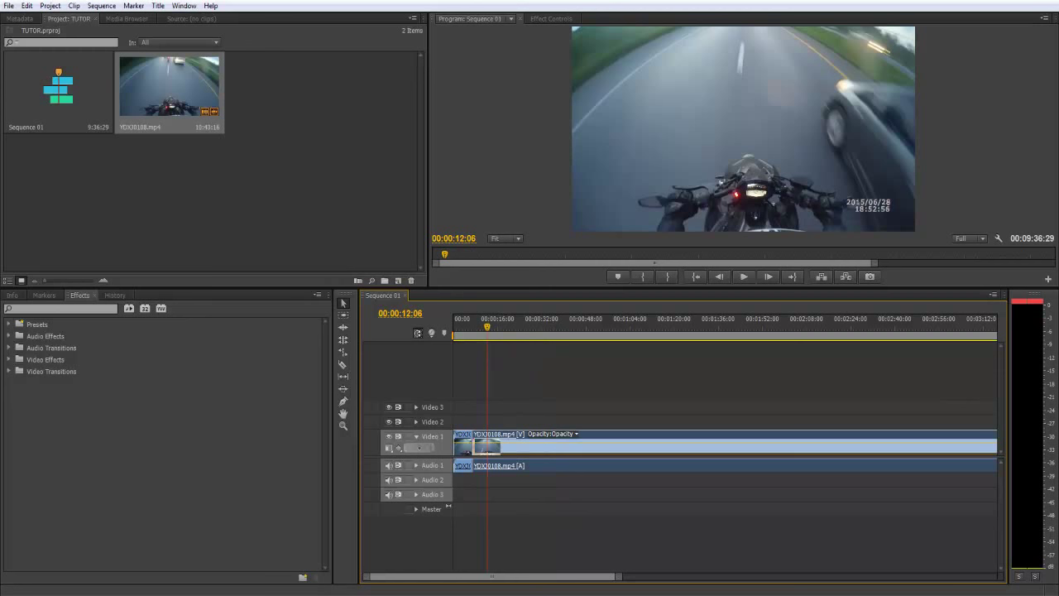
Place the music file on Audio 2 and preview the sequence from the start
key(ctrl+a)
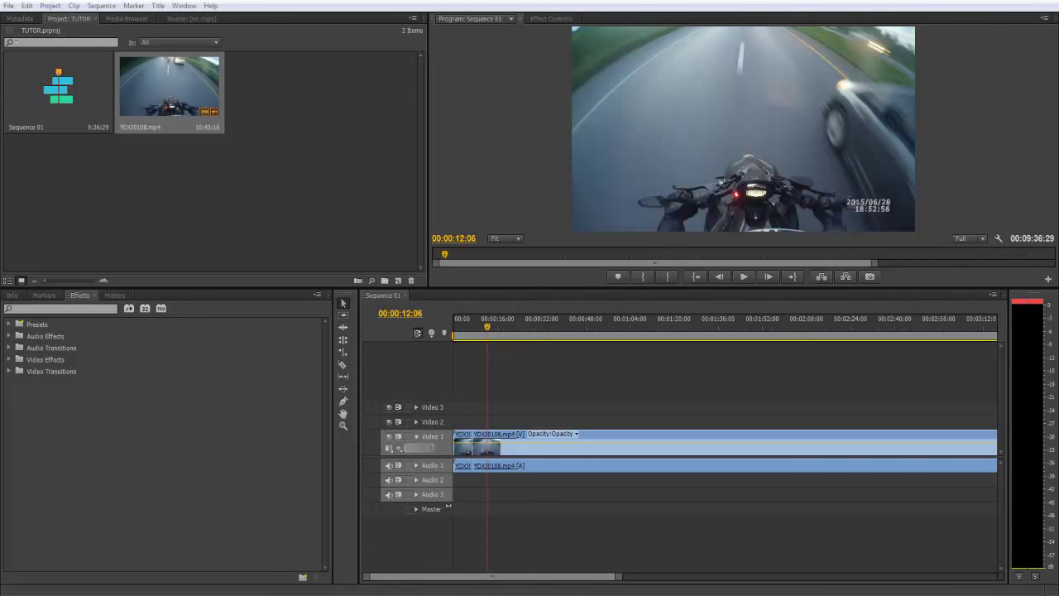
drag(201, 251, 445, 480)
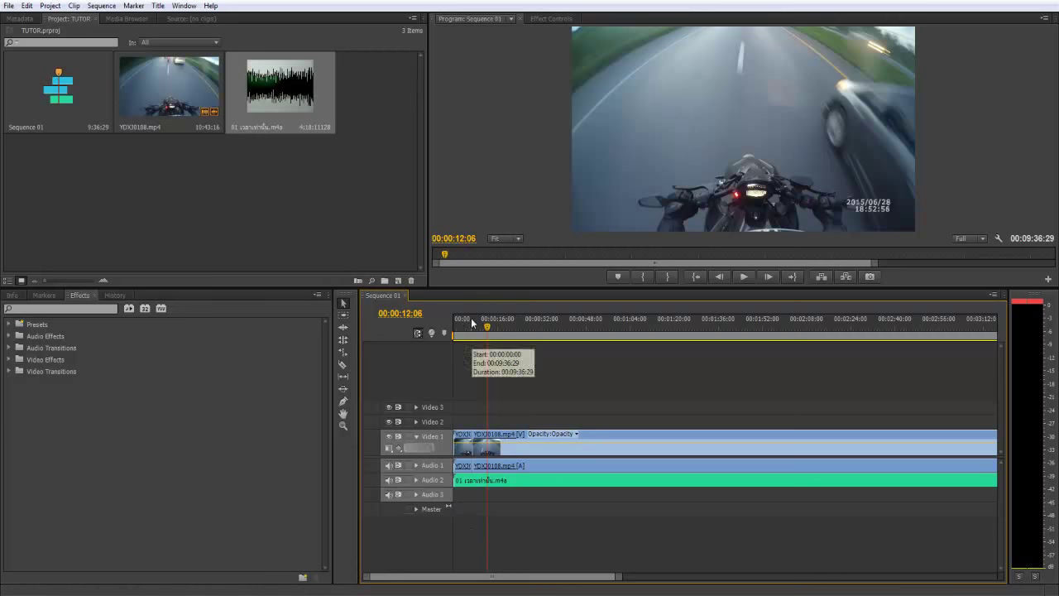
click(454, 342)
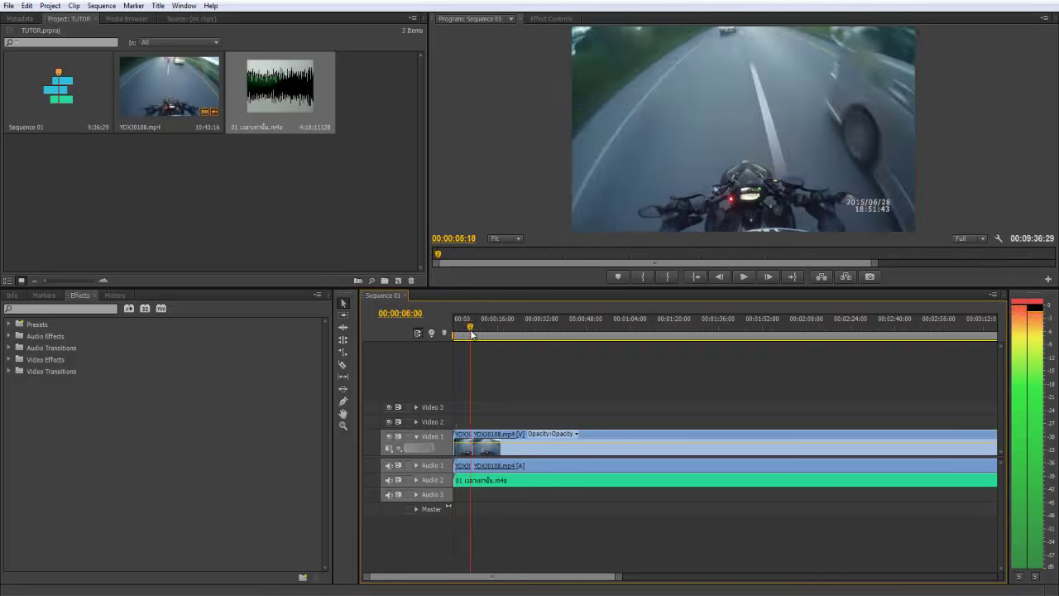
key(space)
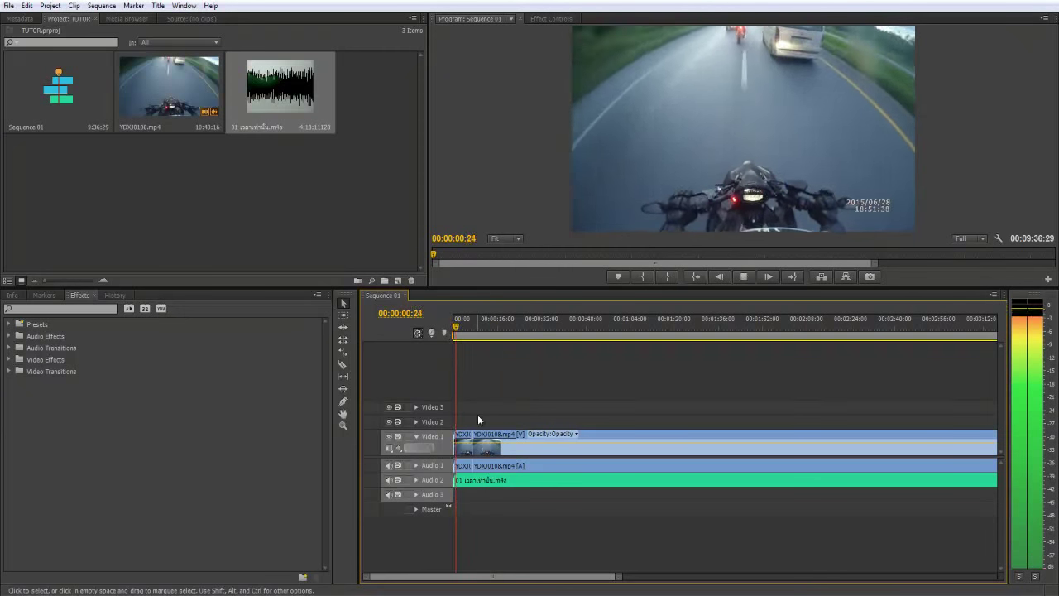
key(space)
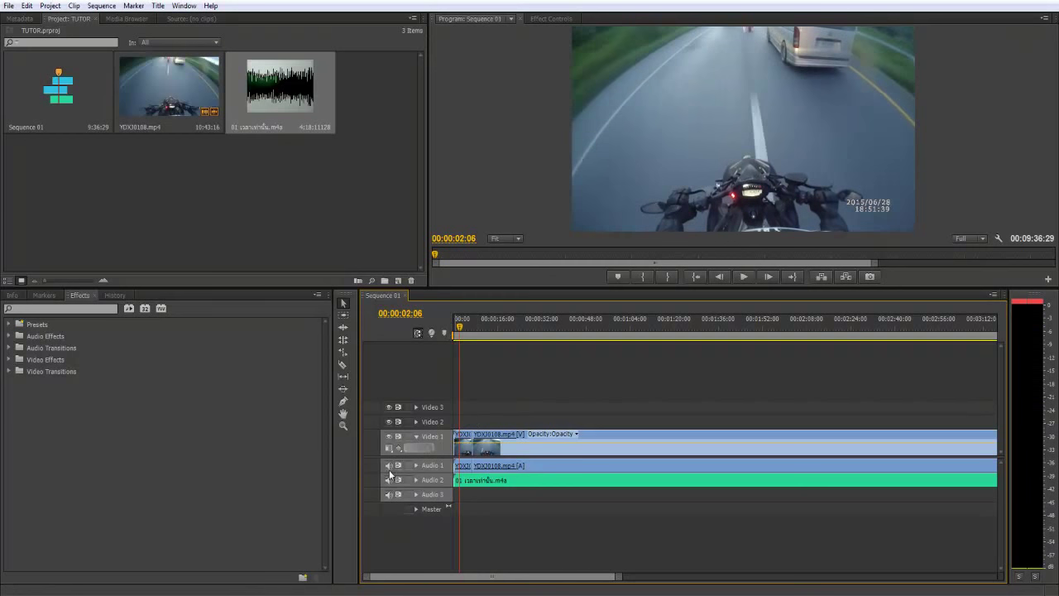
Mute Audio 1, expand Audio 2 to show its waveform, lock it, and replay
click(388, 465)
drag(620, 578, 489, 578)
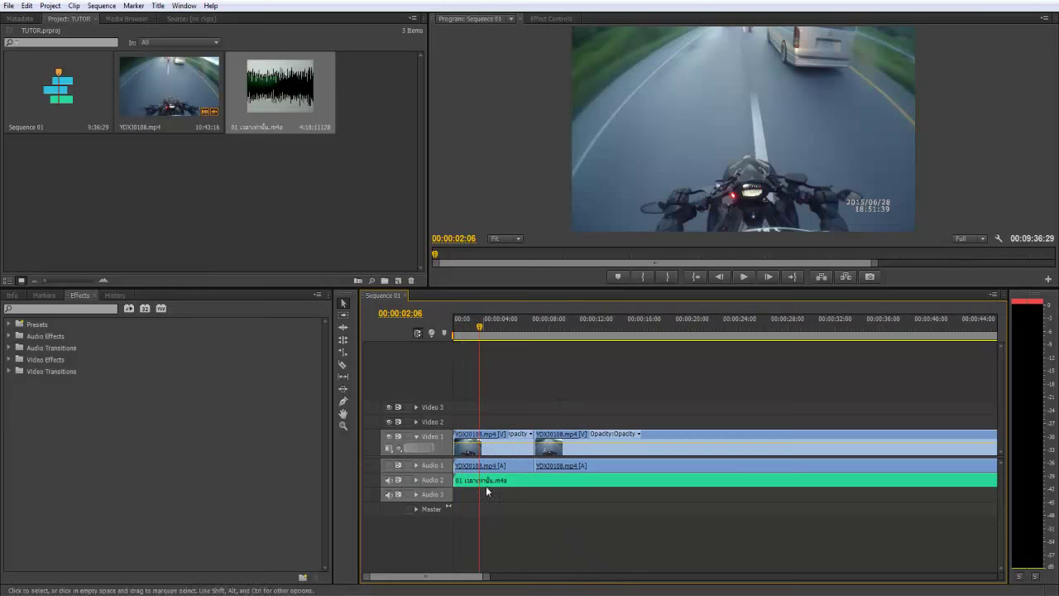
click(416, 480)
key(c)
key(v)
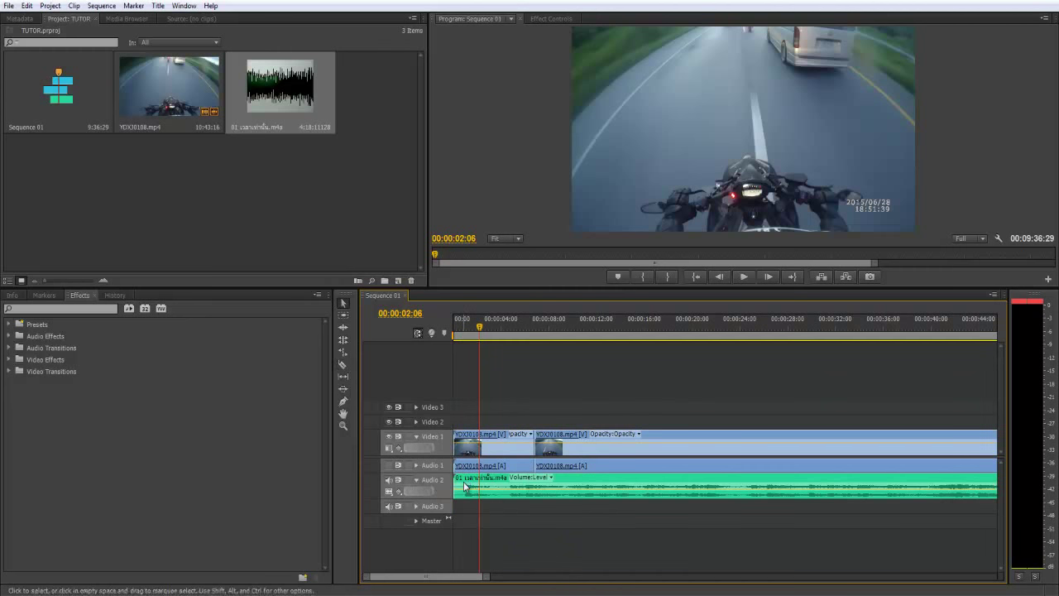
click(466, 484)
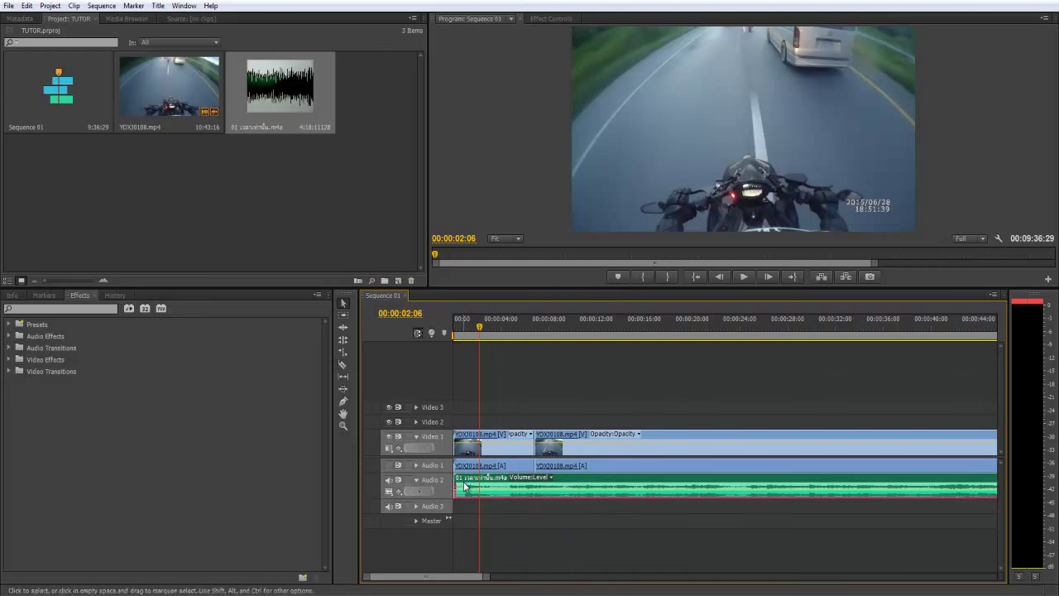
click(417, 486)
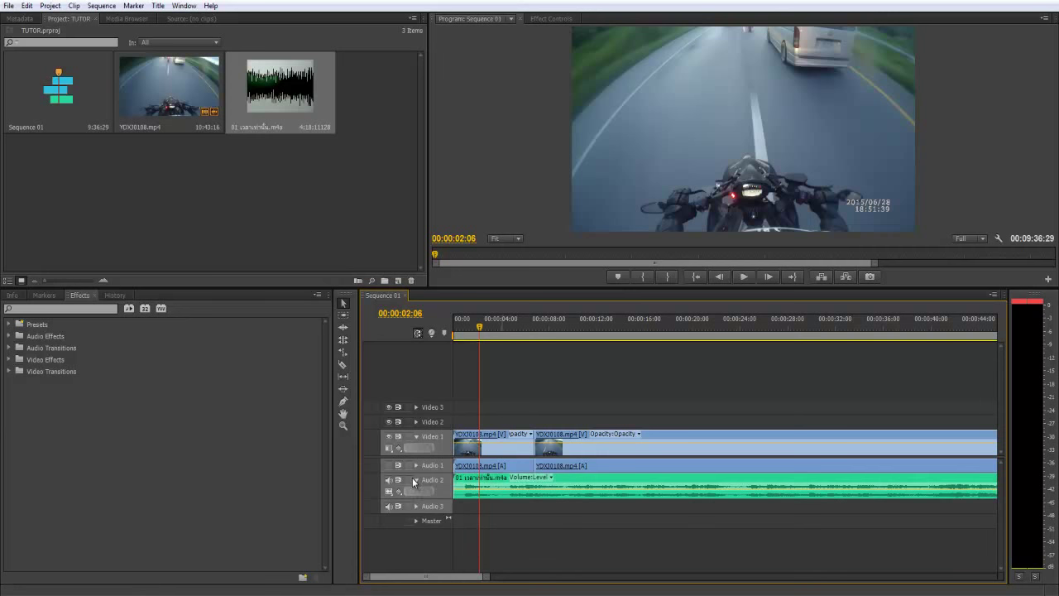
click(408, 480)
key(Home)
key(space)
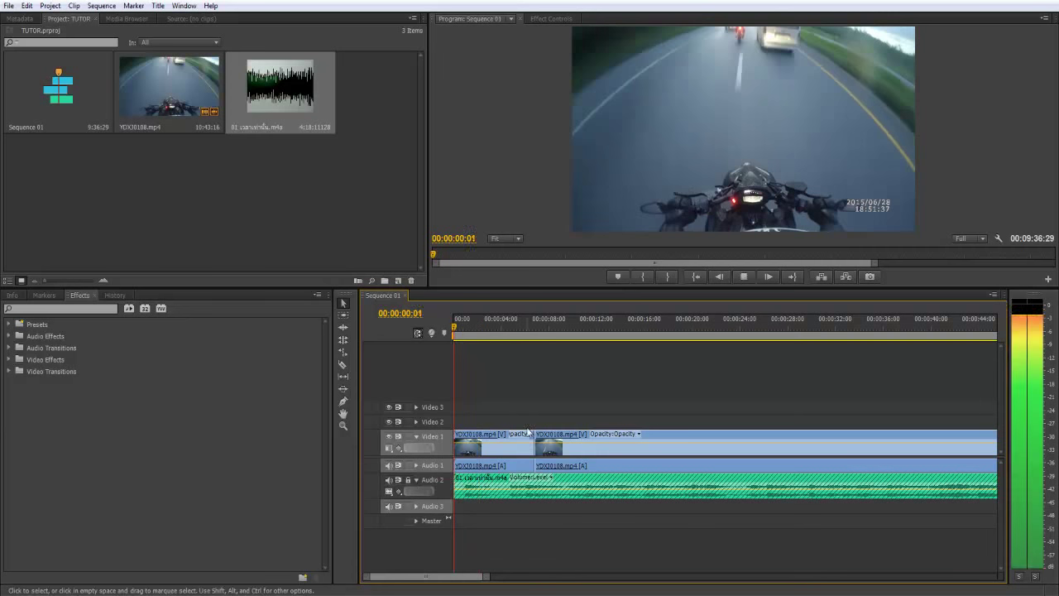
Unlock Audio 2 and move the music clip to start at 00:00
key(space)
double_click(408, 480)
click(408, 480)
key(c)
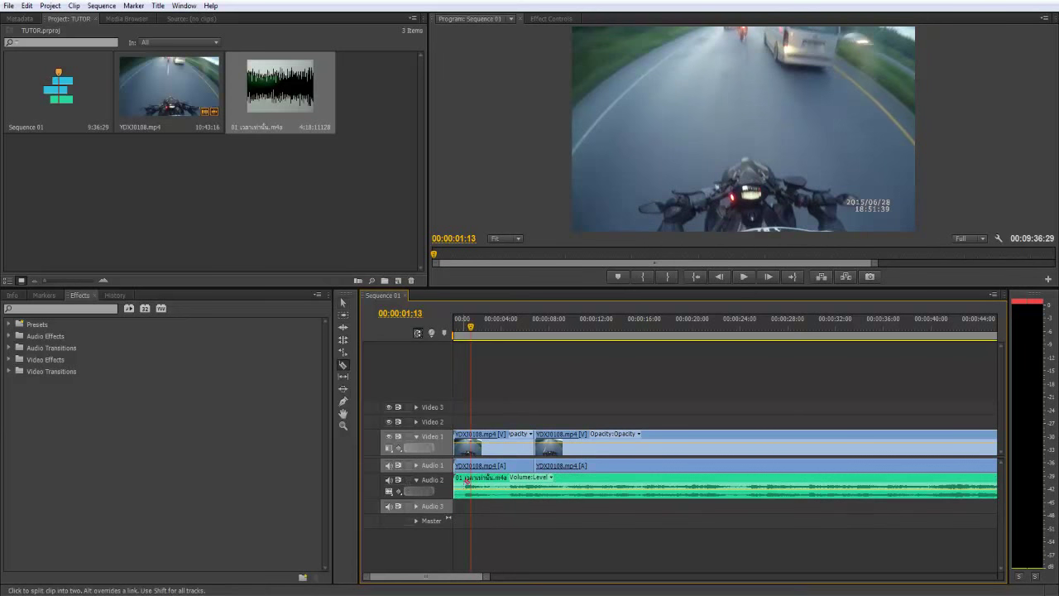
key(v)
drag(464, 488, 453, 494)
drag(479, 322, 428, 333)
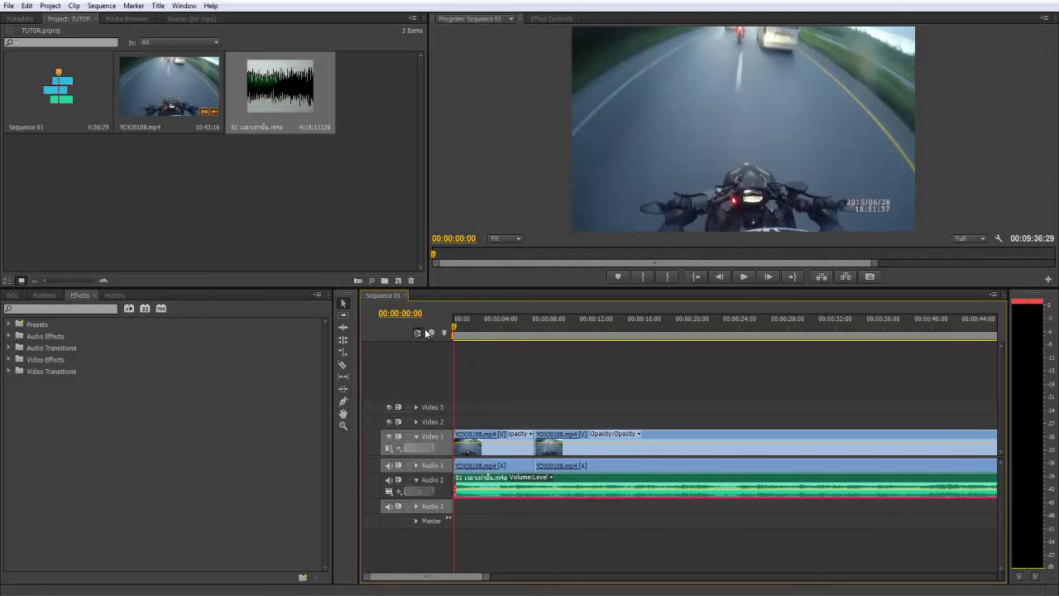
Silence Audio 1's camera sound, replay from the start, and add an opacity keyframe at the clip start
key(space)
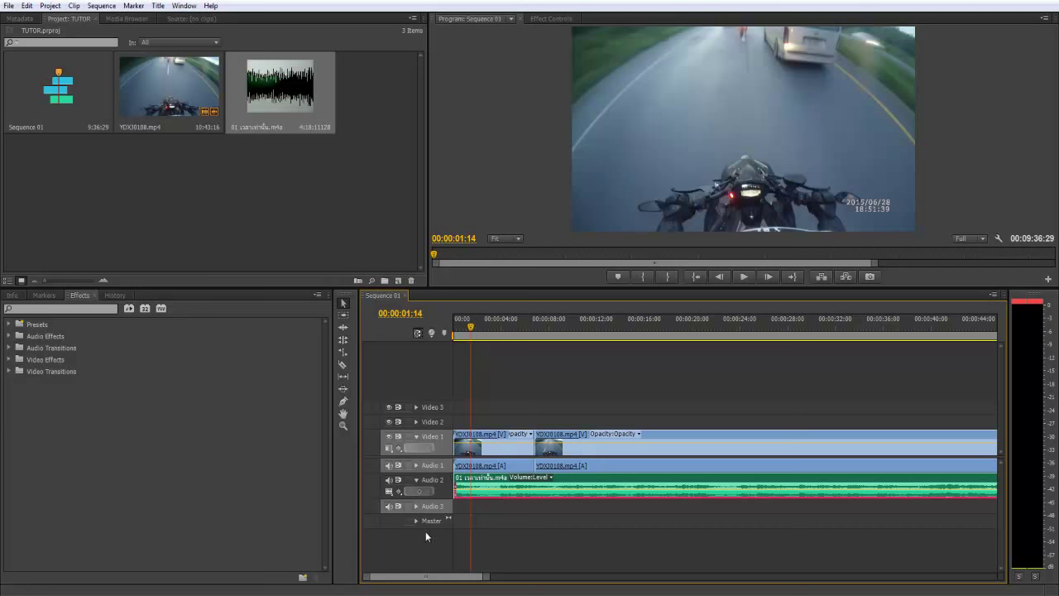
click(388, 465)
drag(480, 329, 416, 333)
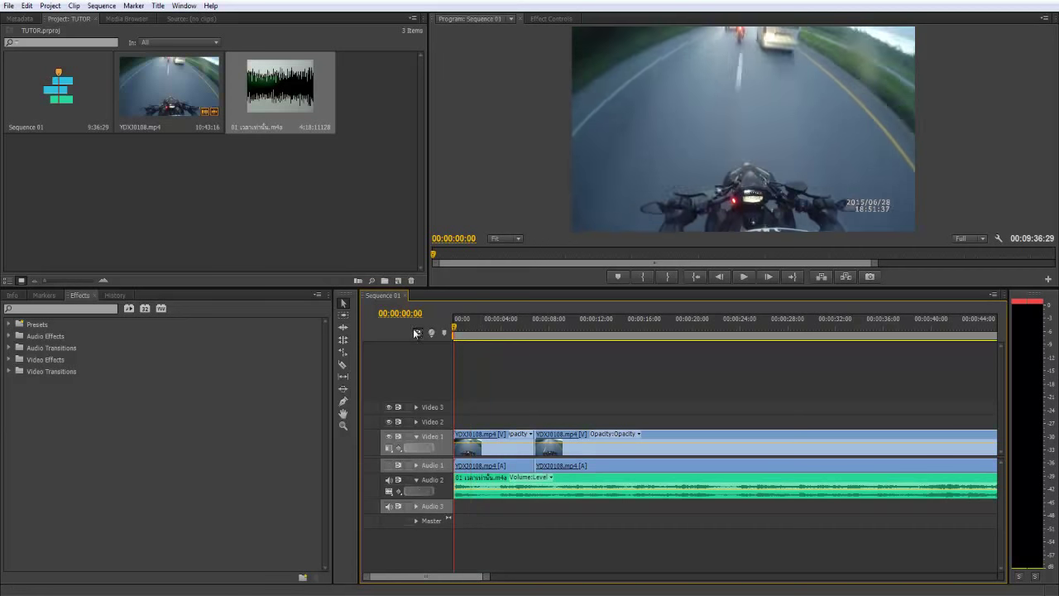
key(space)
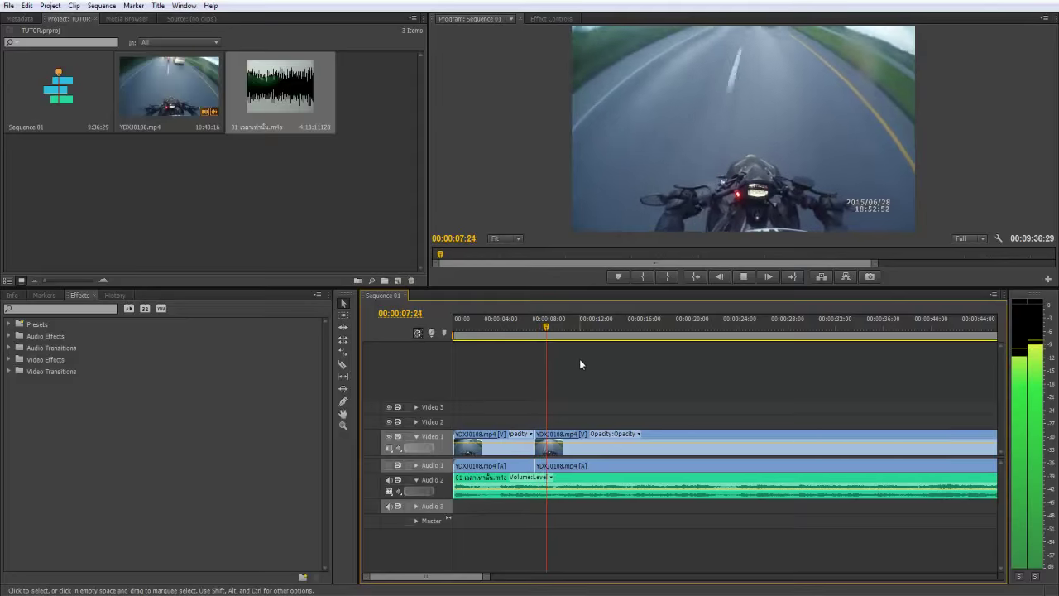
key(space)
key(Home)
key(space)
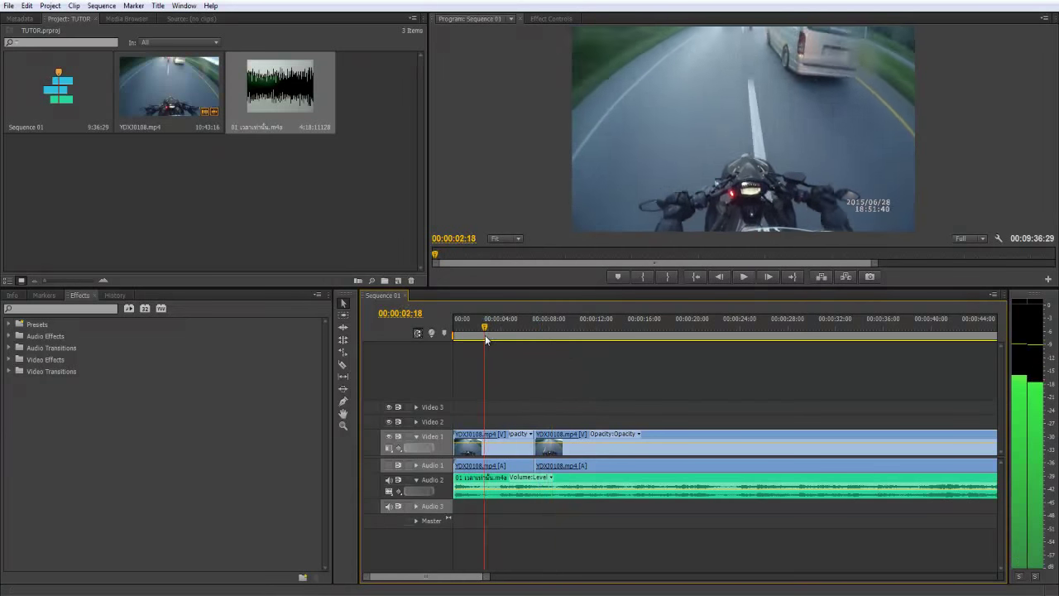
key(Home)
key(space)
mouse_move(482, 579)
mouse_down()
mouse_move(428, 577)
mouse_move(455, 579)
mouse_up()
click(418, 447)
Add an opacity keyframe and lower the first keyframe's opacity for a fade-in, then preview it
click(466, 338)
drag(467, 337, 455, 334)
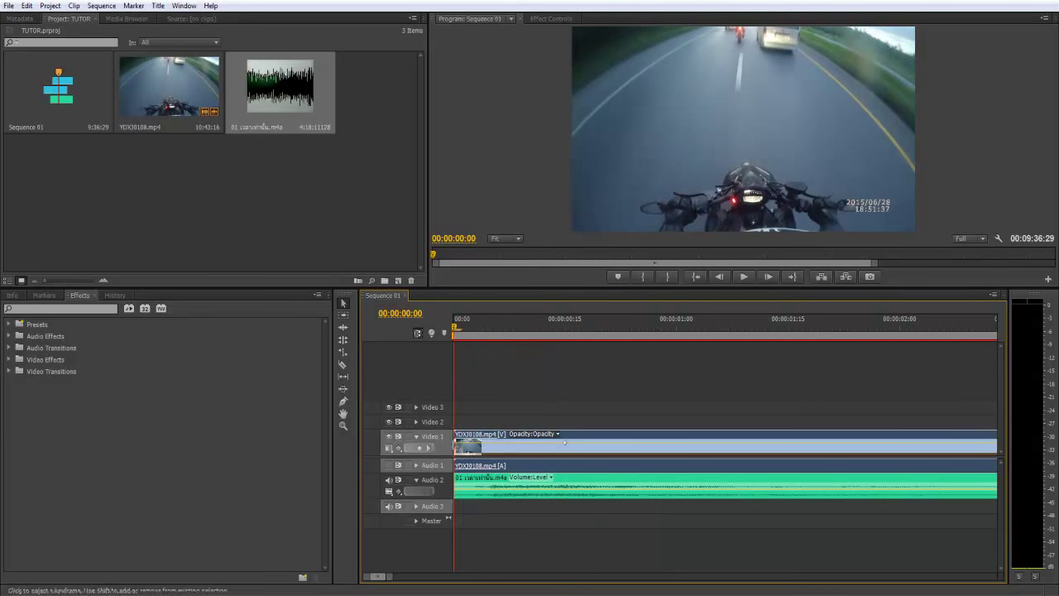
drag(453, 442, 455, 456)
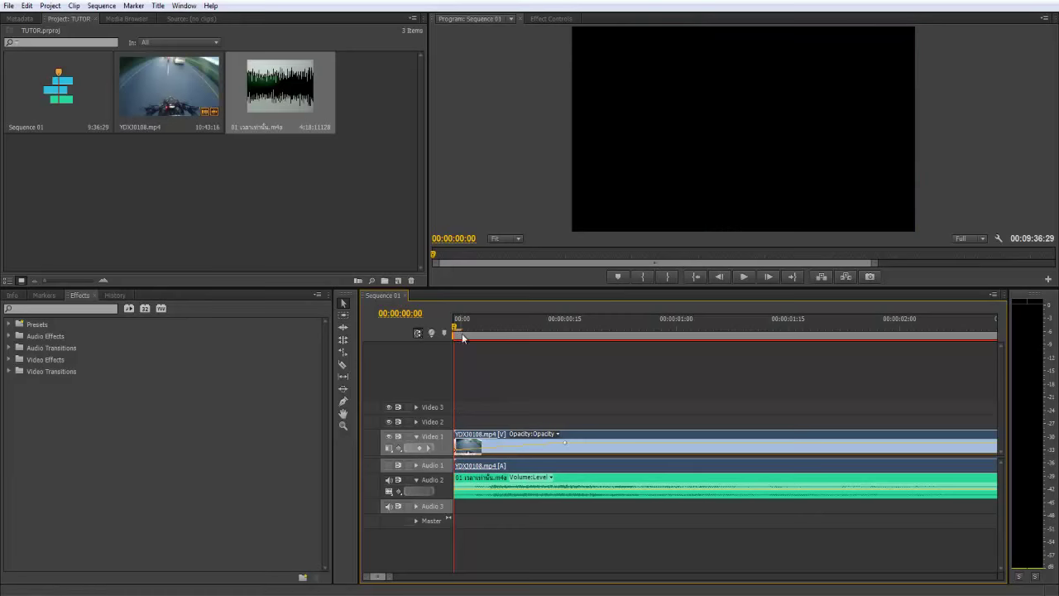
key(space)
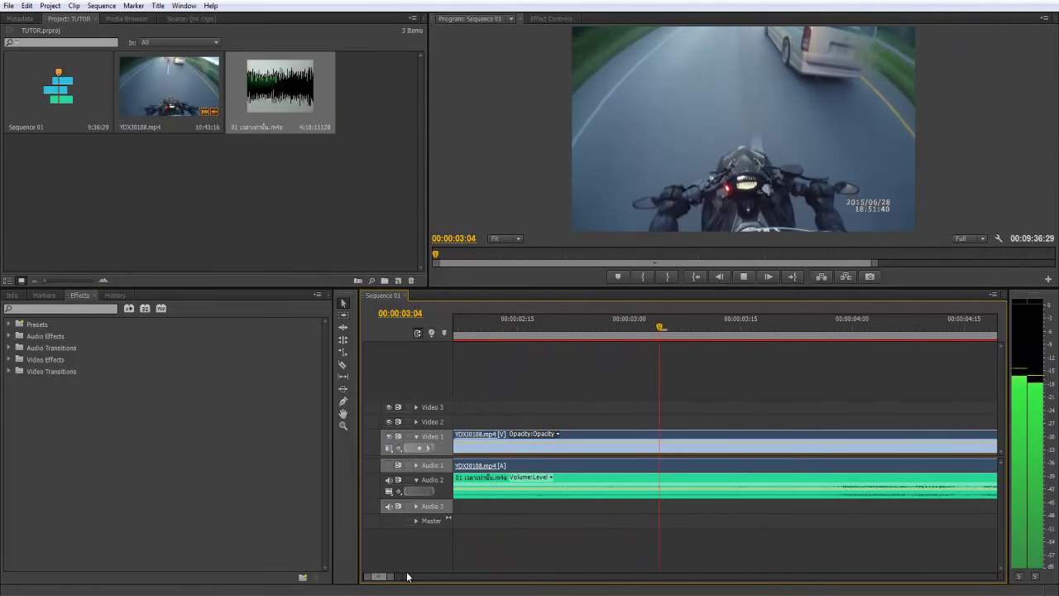
key(space)
drag(392, 577, 470, 577)
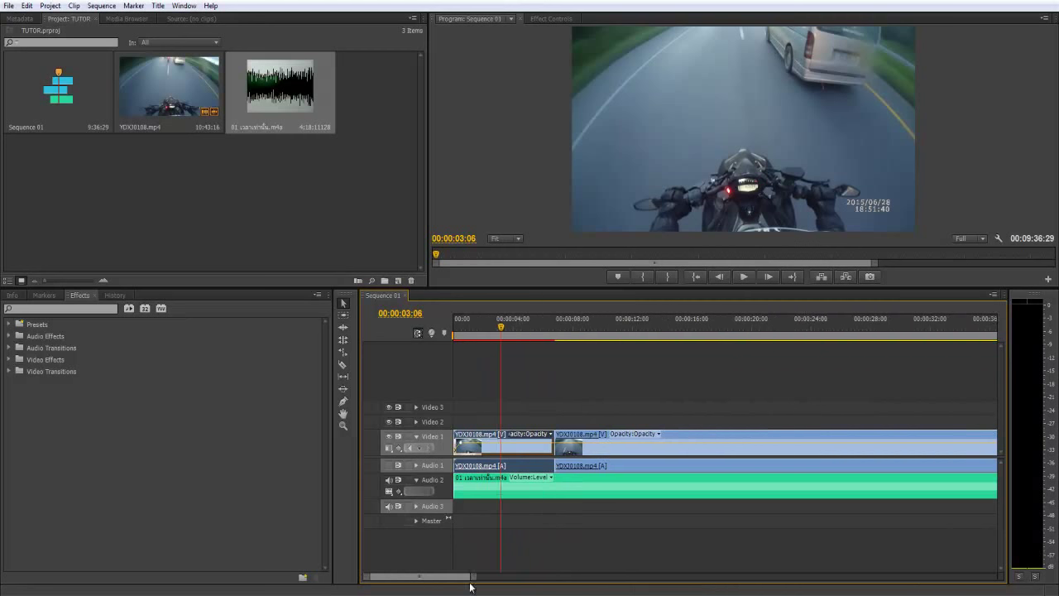
key(space)
Cut the clip at 00:00:03:26, delete the following piece, close the gap and play it
click(481, 332)
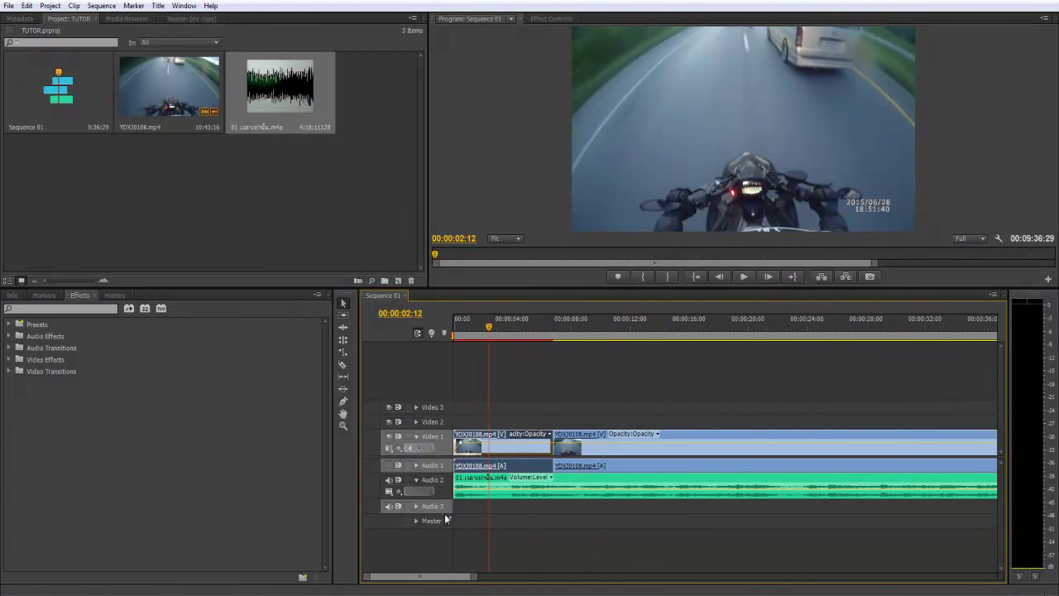
drag(473, 577, 430, 577)
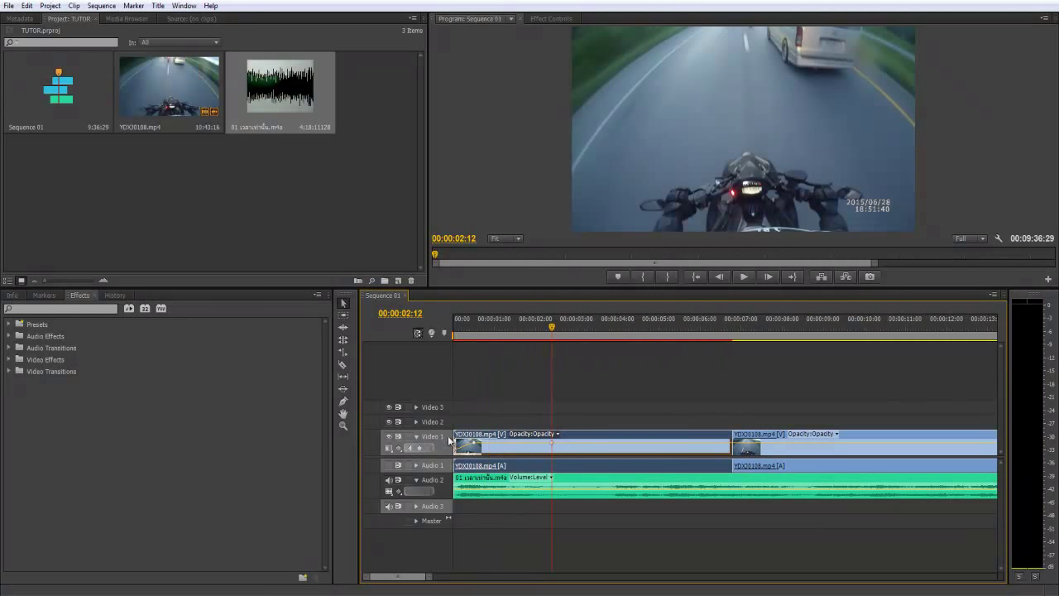
drag(558, 325, 612, 325)
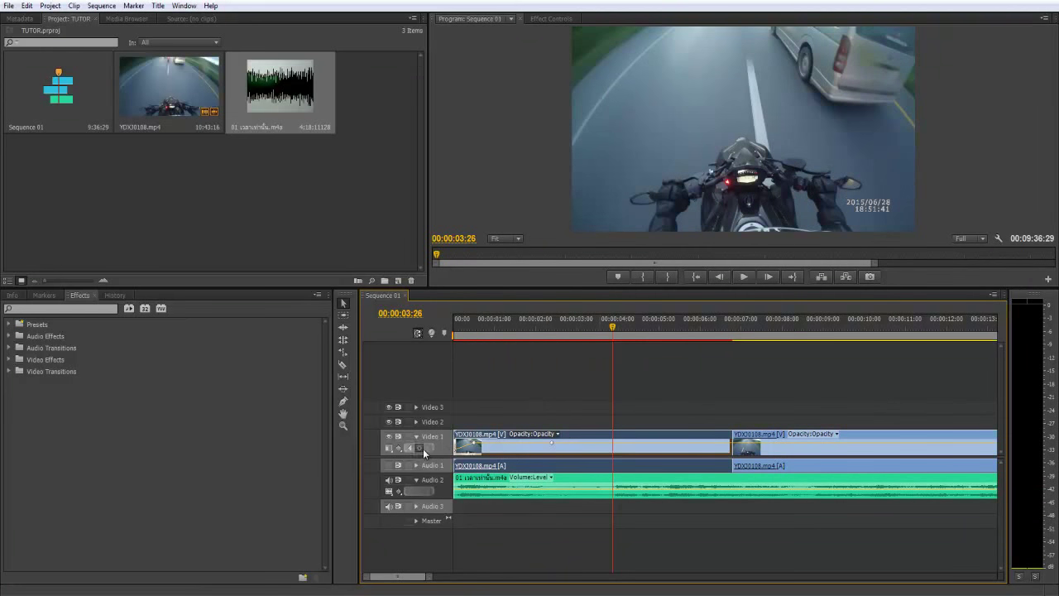
key(c)
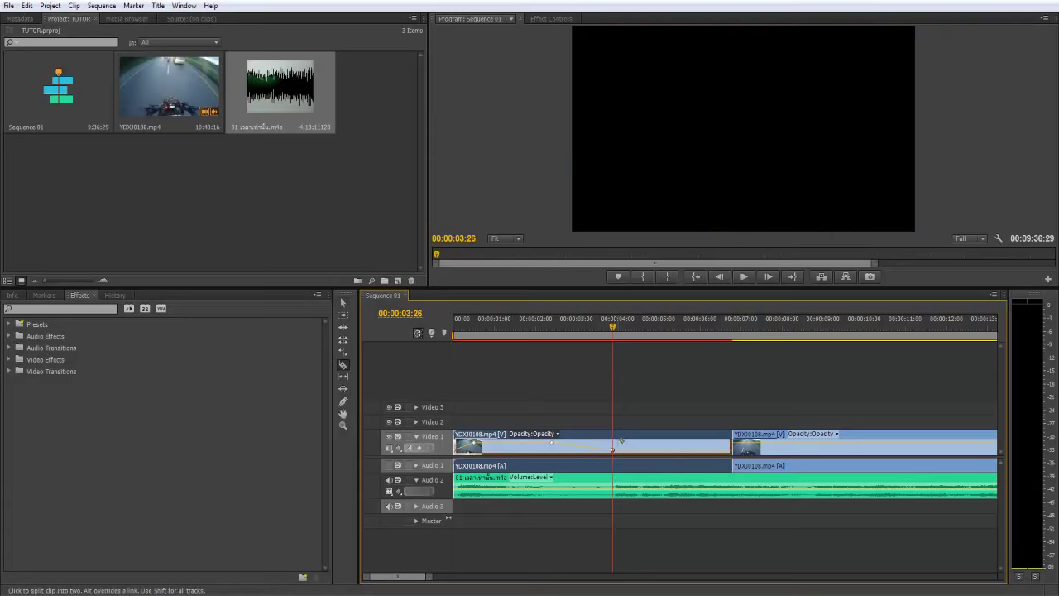
click(614, 441)
key(v)
click(639, 440)
key(Delete)
drag(754, 447, 629, 456)
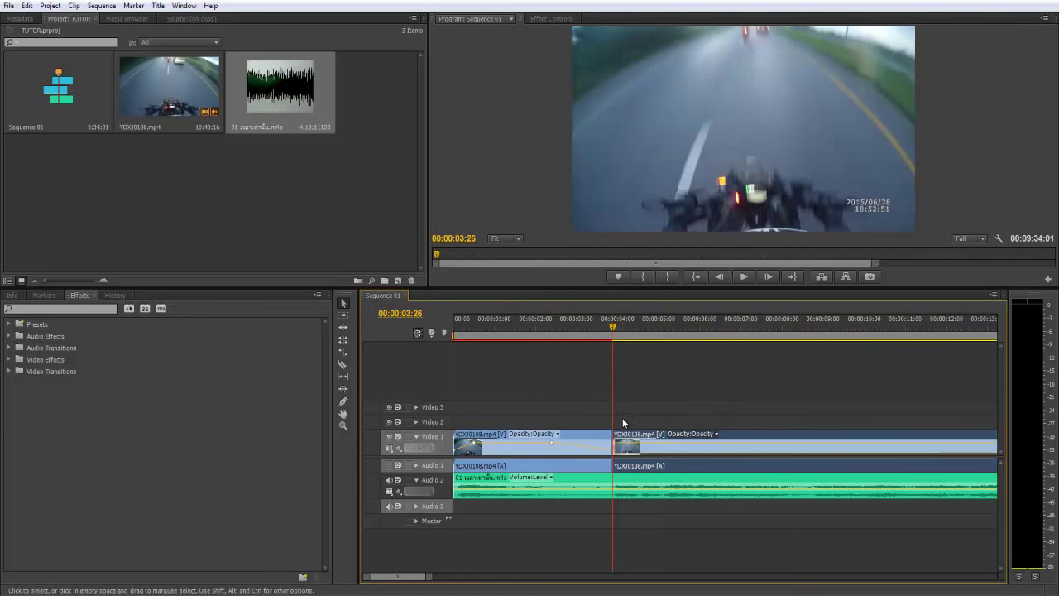
click(500, 340)
key(space)
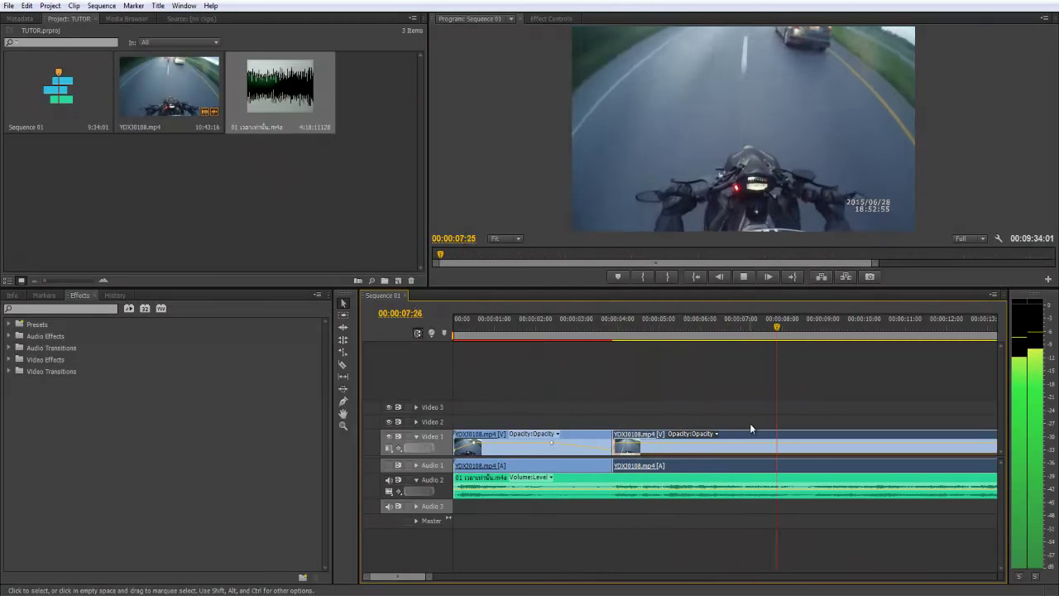
Razor the video and music at 00:00:08:22 and delete every clip after the cut
key(space)
key(c)
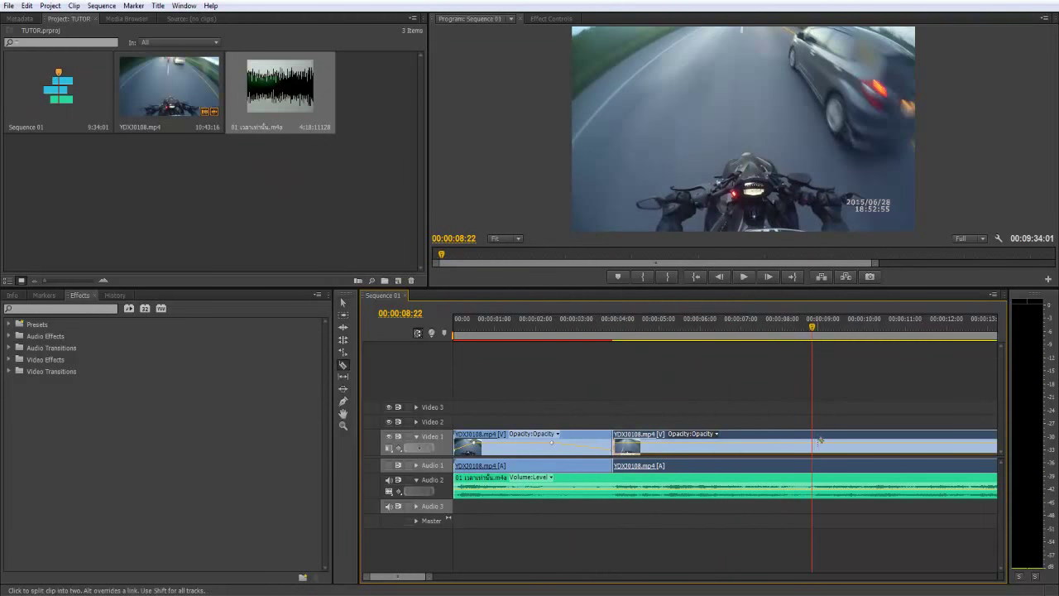
click(818, 439)
drag(397, 577, 409, 583)
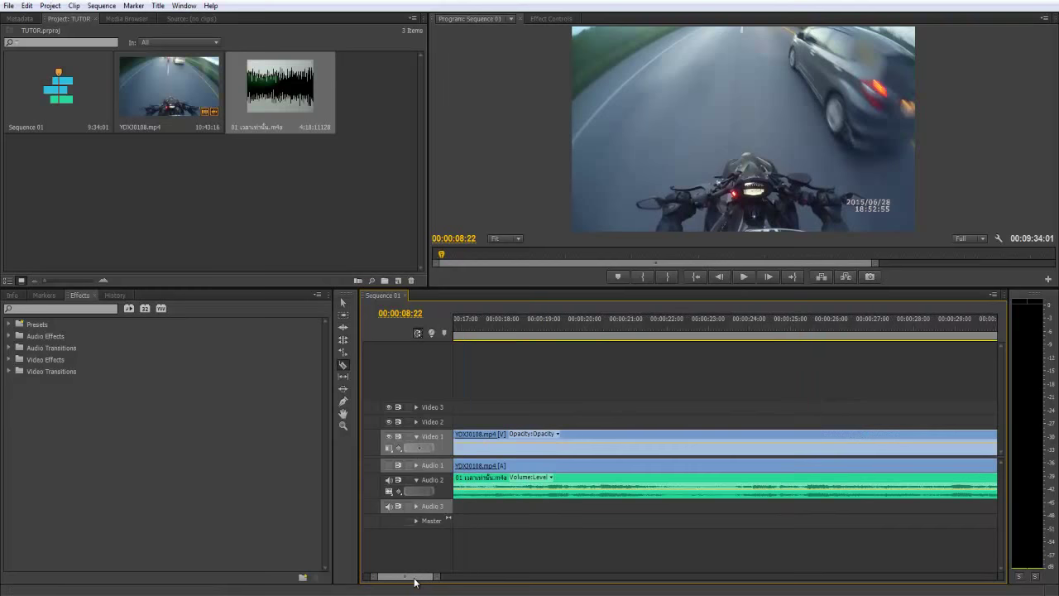
key(v)
drag(809, 389, 829, 503)
key(Delete)
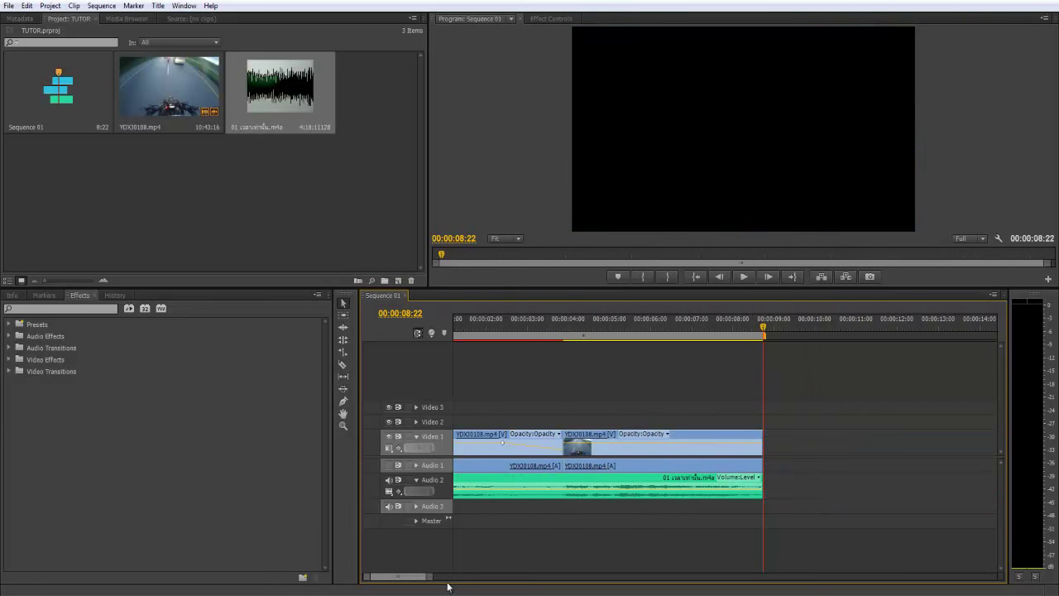
drag(431, 577, 488, 582)
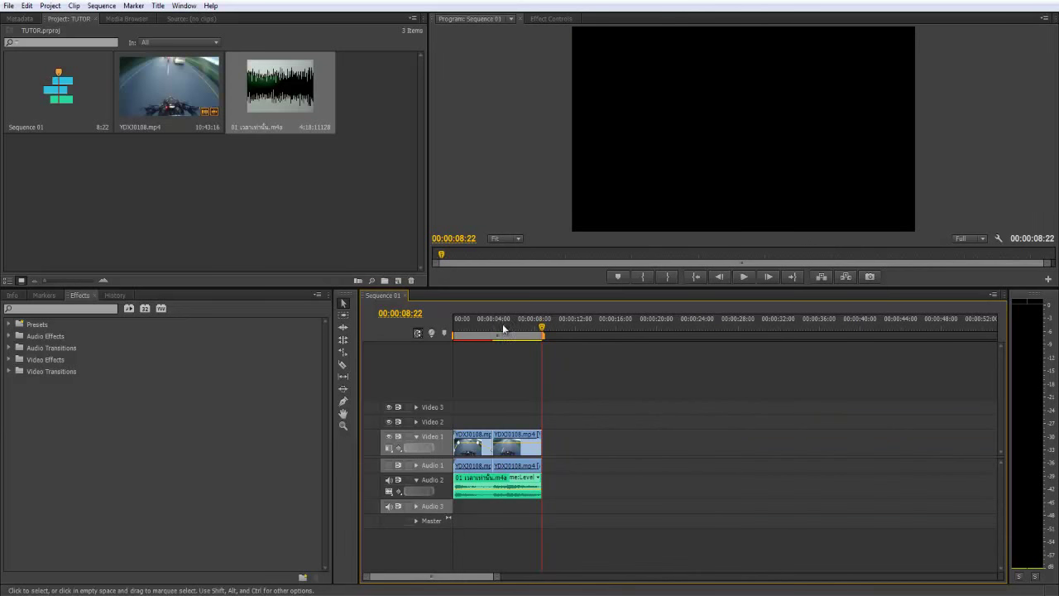
click(478, 329)
drag(496, 577, 470, 584)
Create a new Default Still title, Title 01, at 1920x1080
click(184, 6)
mouse_move(158, 5)
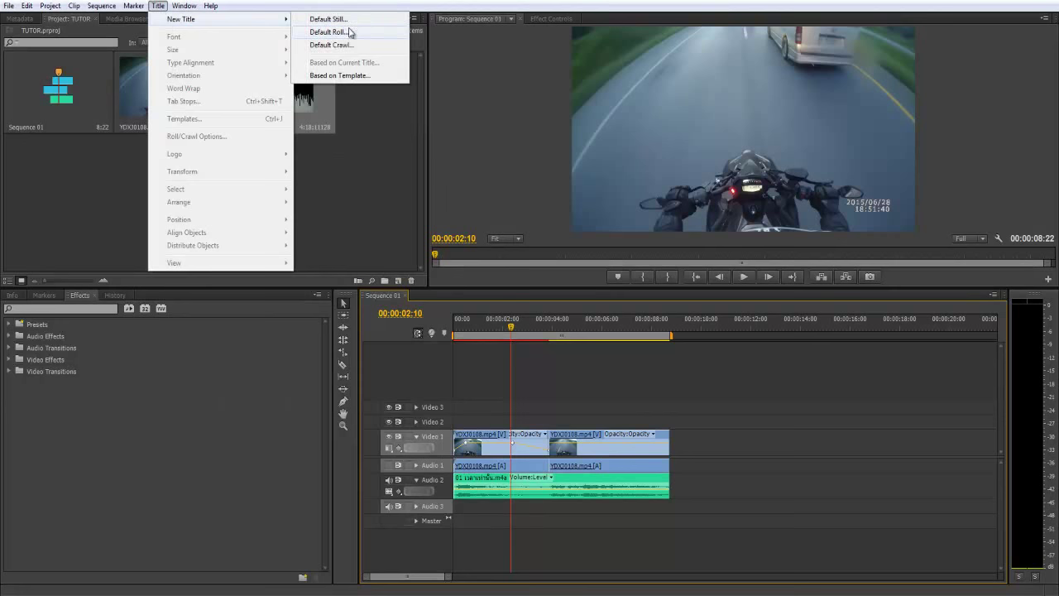
click(343, 19)
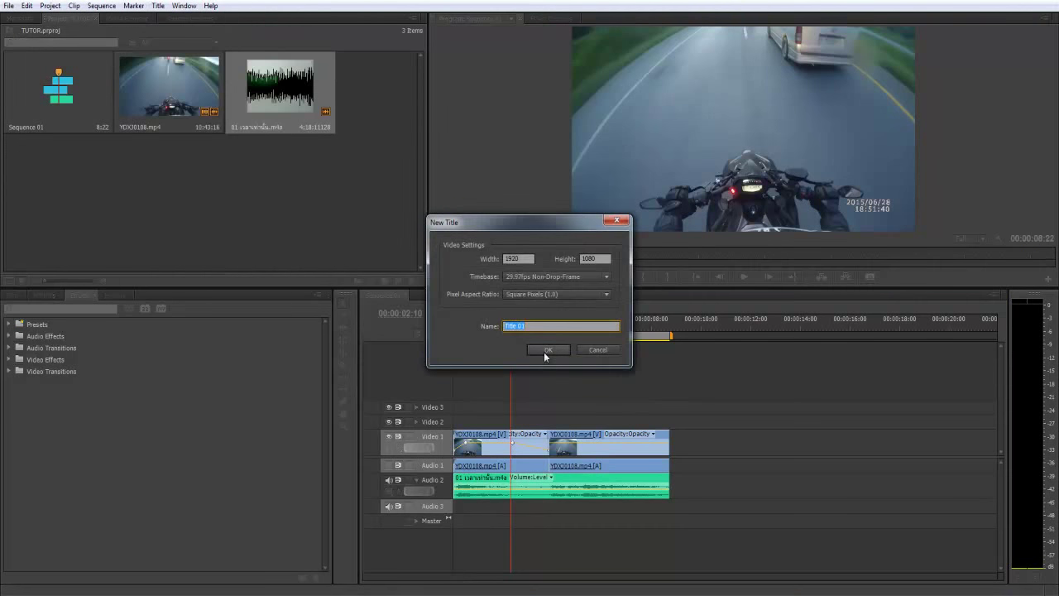
click(549, 350)
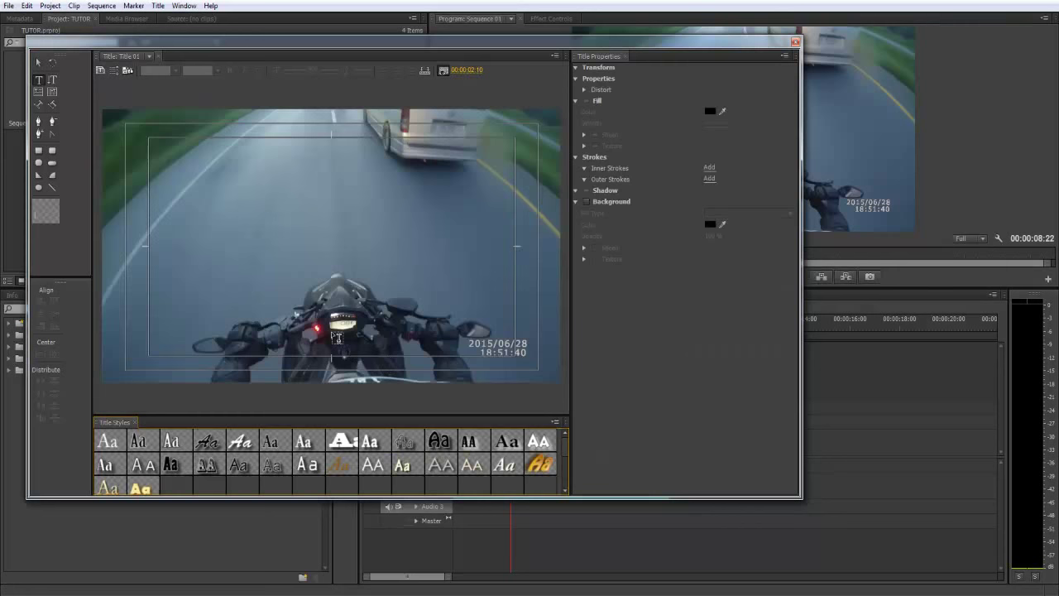
Add a text line to the title and set its font family to TH Sarabun New
click(330, 318)
text(Hello)
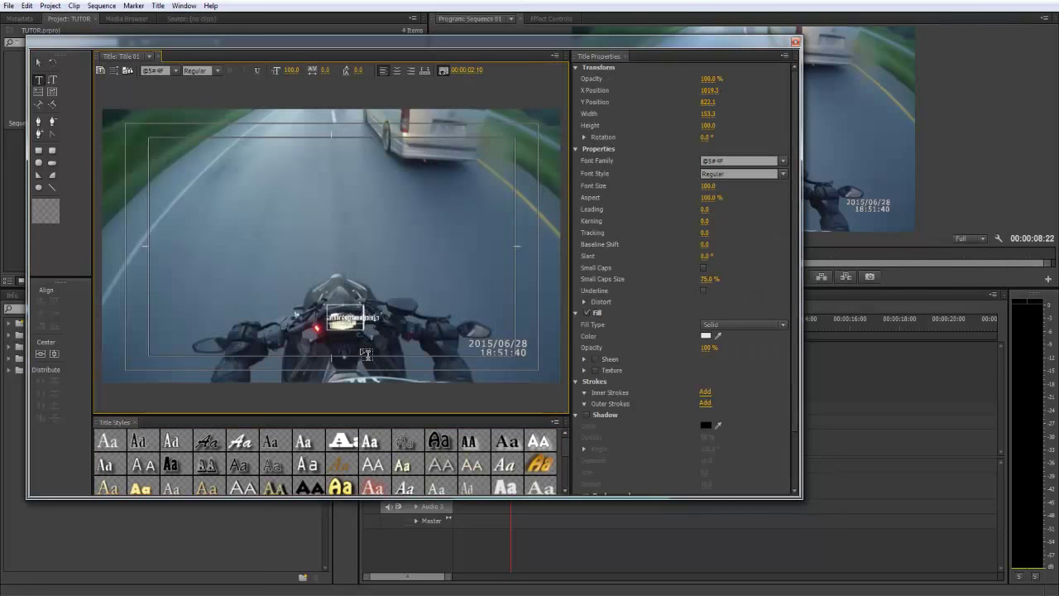
key(Escape)
click(740, 160)
text(007 GoldenEye)
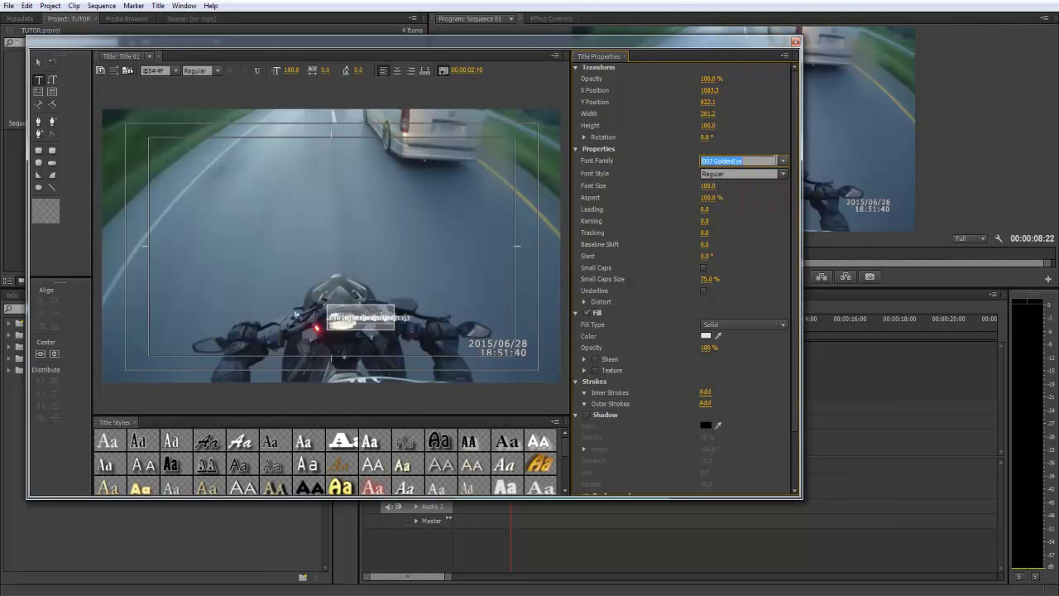
text(TH Sarabun New)
key(Return)
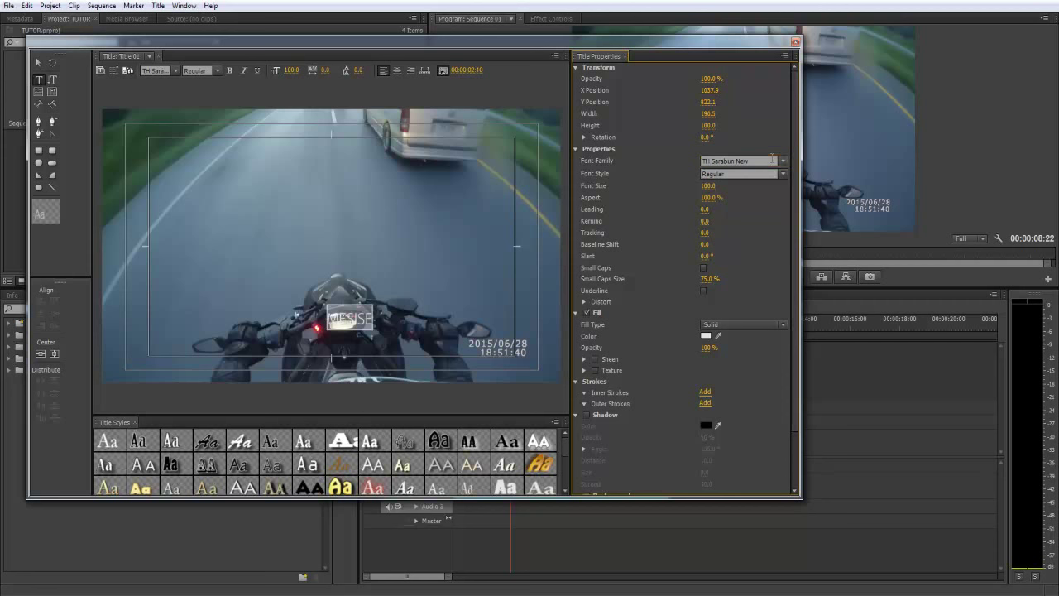
Edit the title text so it ends in MESISE.COM
click(351, 323)
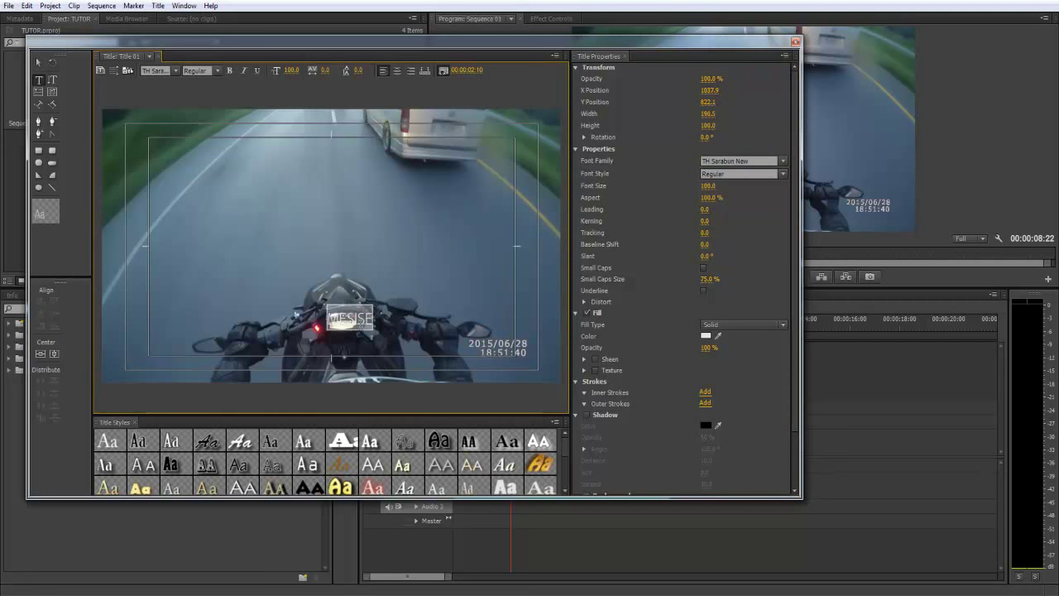
text(COM)
key(BackSpace)
key(BackSpace)
key(BackSpace)
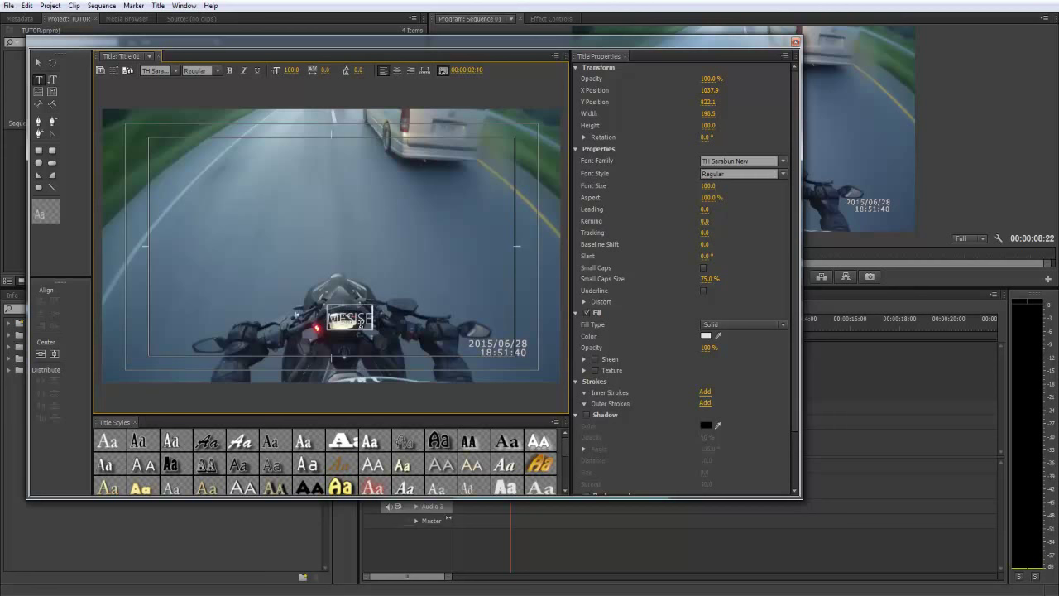
text(.COM)
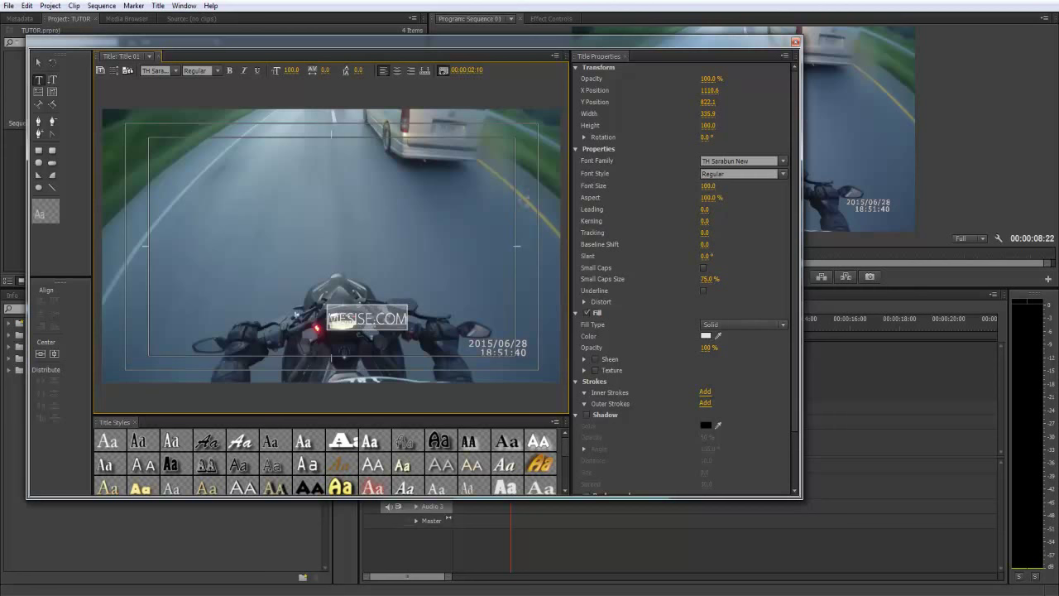
click(39, 63)
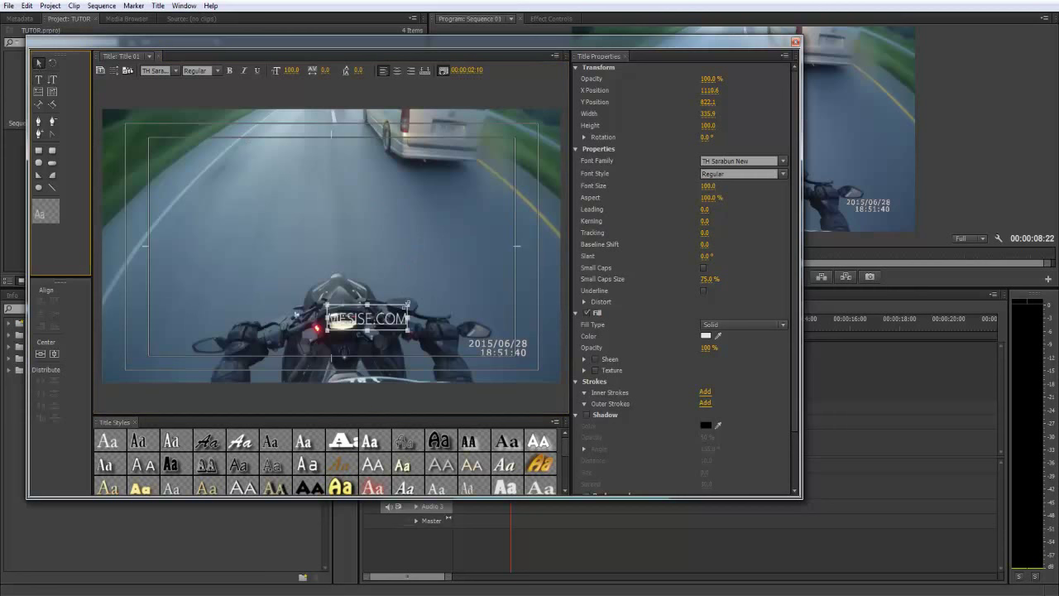
Resize and reposition the MESISE.COM text box into a small box at the top right
drag(408, 307, 553, 259)
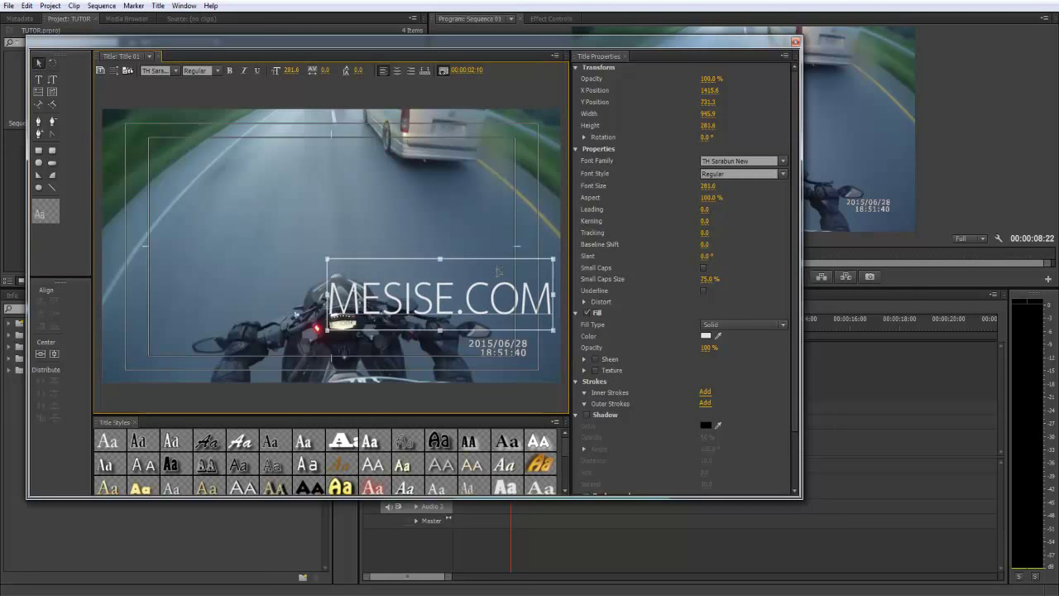
drag(469, 299, 373, 220)
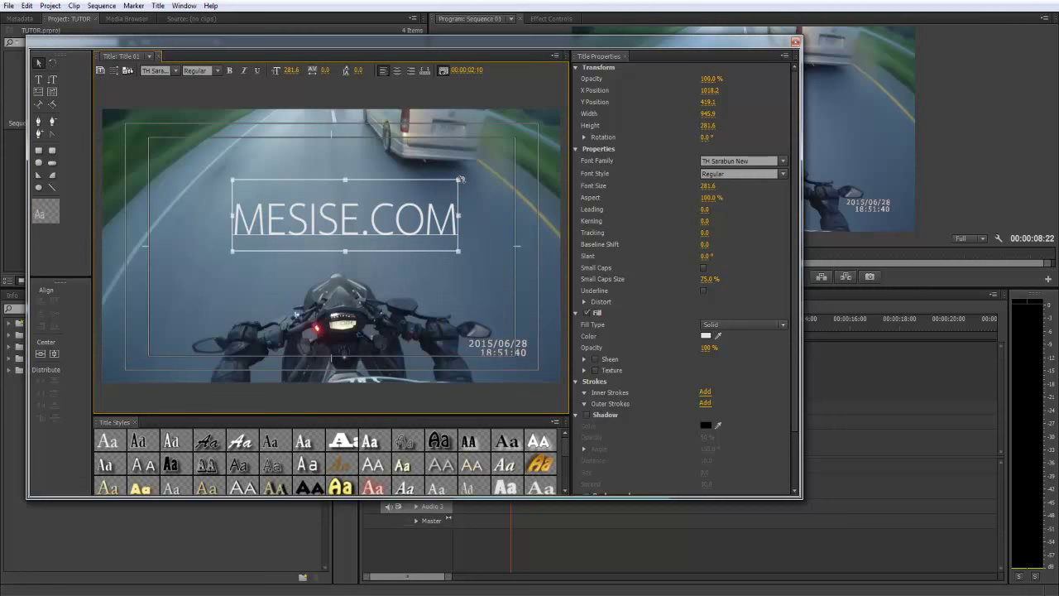
mouse_move(459, 180)
mouse_down()
mouse_move(388, 246)
mouse_move(539, 225)
mouse_move(475, 121)
mouse_up()
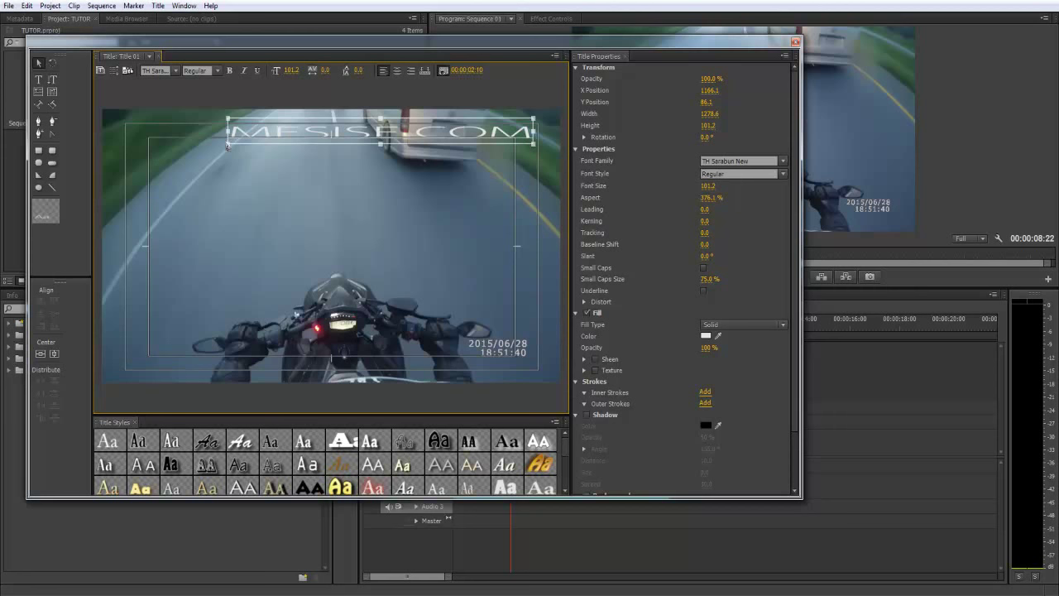
mouse_move(227, 145)
mouse_down()
mouse_move(483, 140)
mouse_move(468, 139)
mouse_move(509, 117)
mouse_up()
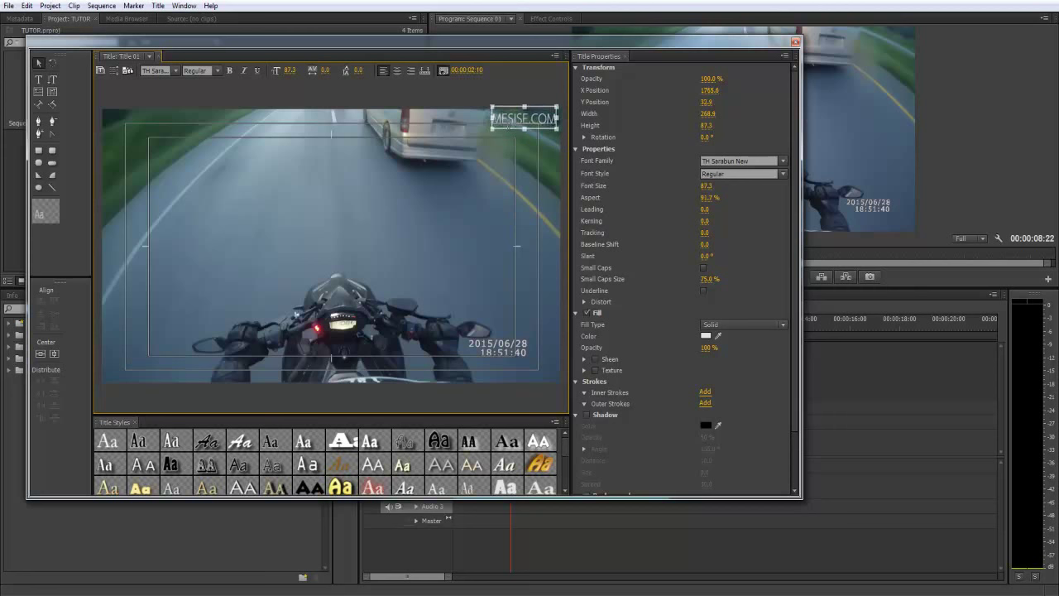
Set the watermark's font style to Bold and nudge it snugly into the corner
click(783, 179)
click(731, 197)
drag(524, 122, 523, 125)
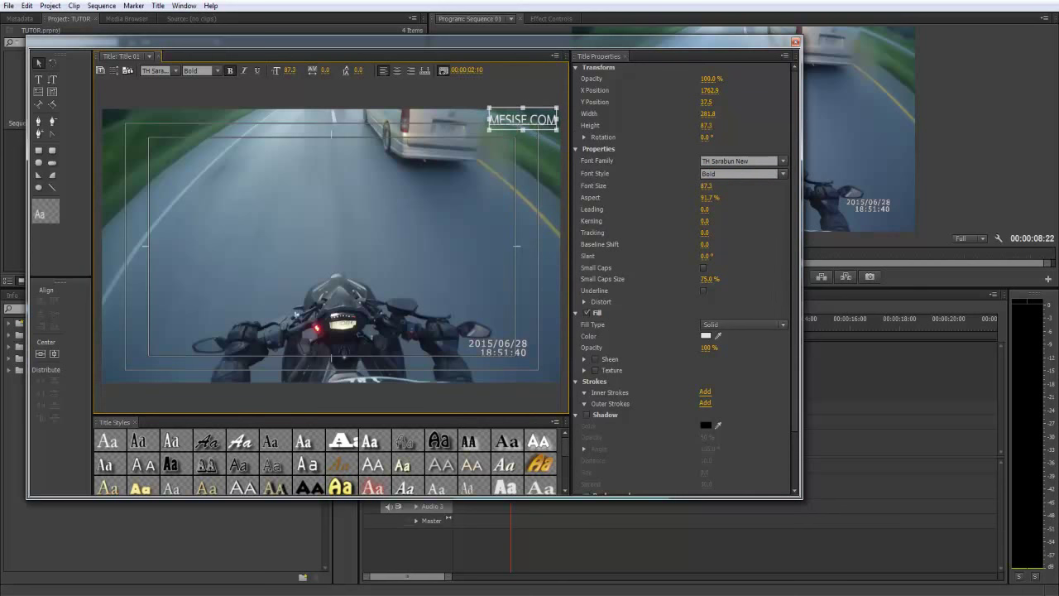
Place Title 01 on Video 2 above the ride footage at the sequence start
click(794, 43)
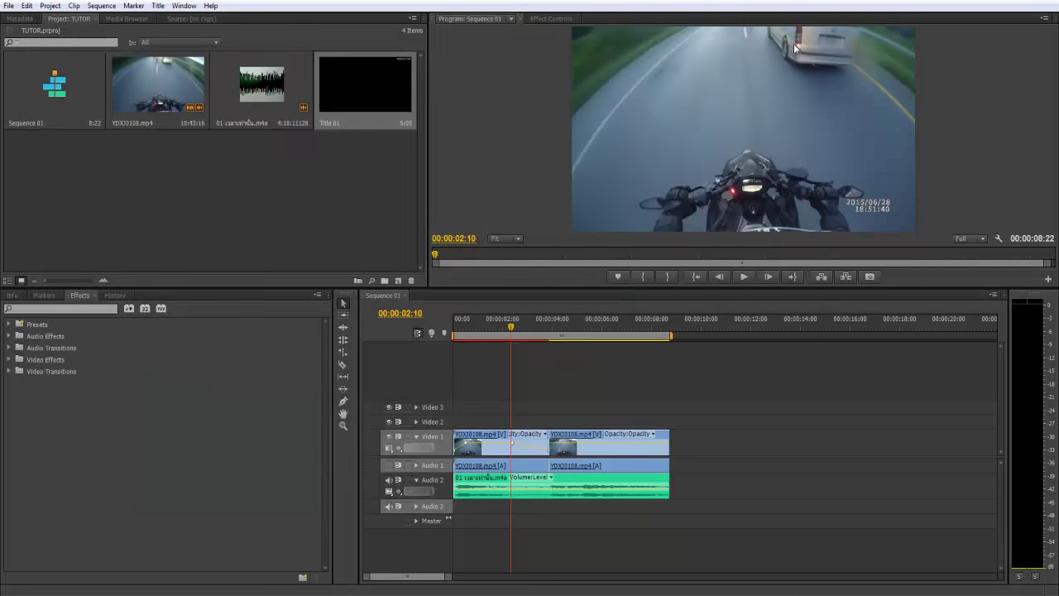
drag(364, 87, 464, 442)
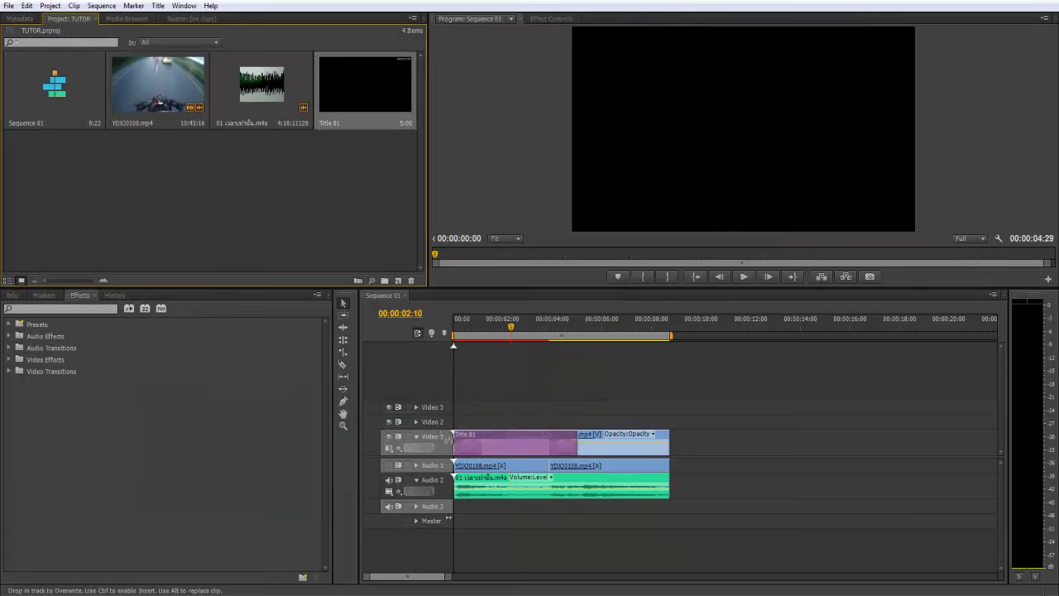
key(ctrl+z)
drag(364, 87, 490, 421)
Trim Title 01 to run from the sequence start to the end of the footage, previewing playback
drag(578, 421, 669, 421)
click(469, 340)
key(Home)
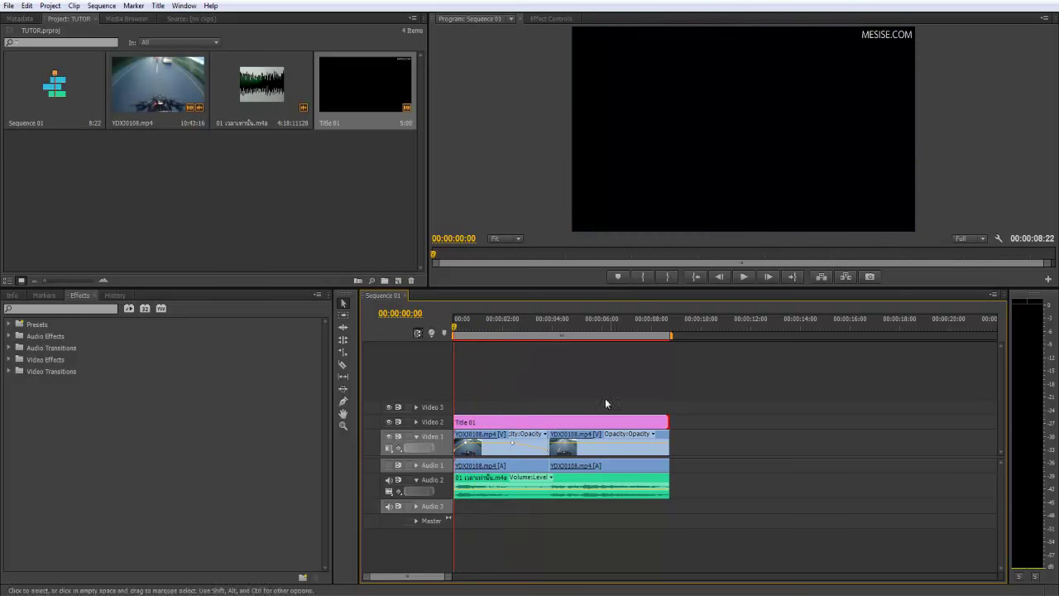
mouse_move(668, 422)
mouse_down()
mouse_move(581, 424)
mouse_move(627, 422)
mouse_up()
drag(456, 422, 485, 423)
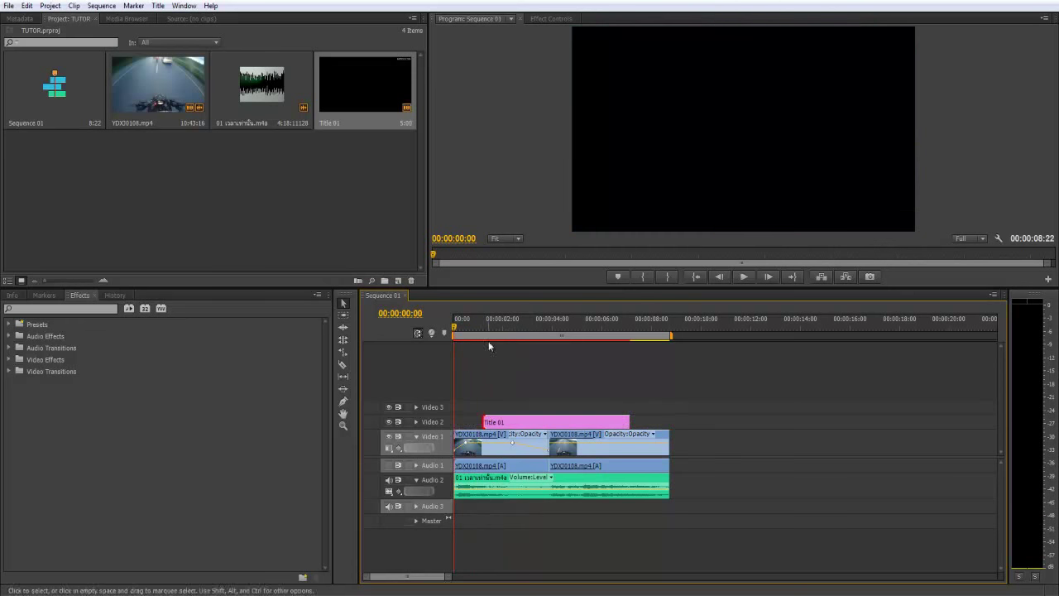
key(space)
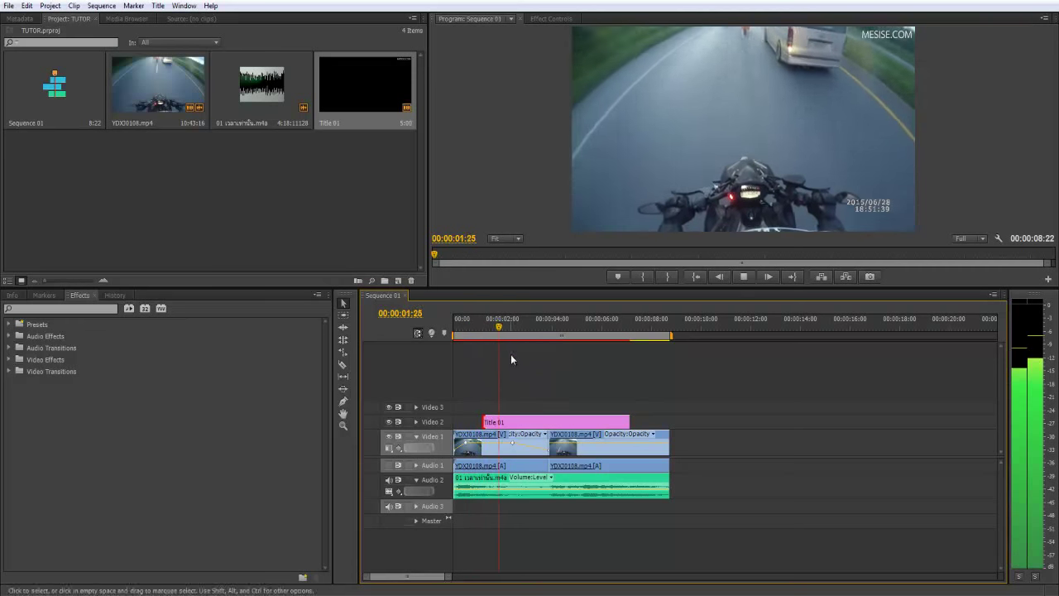
key(space)
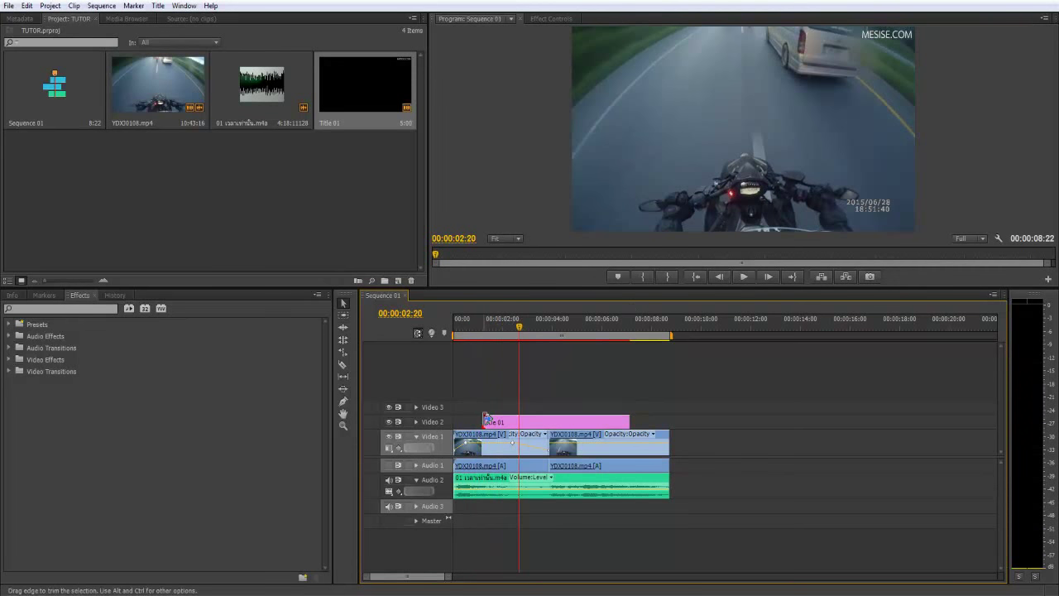
drag(484, 422, 455, 422)
drag(633, 422, 670, 422)
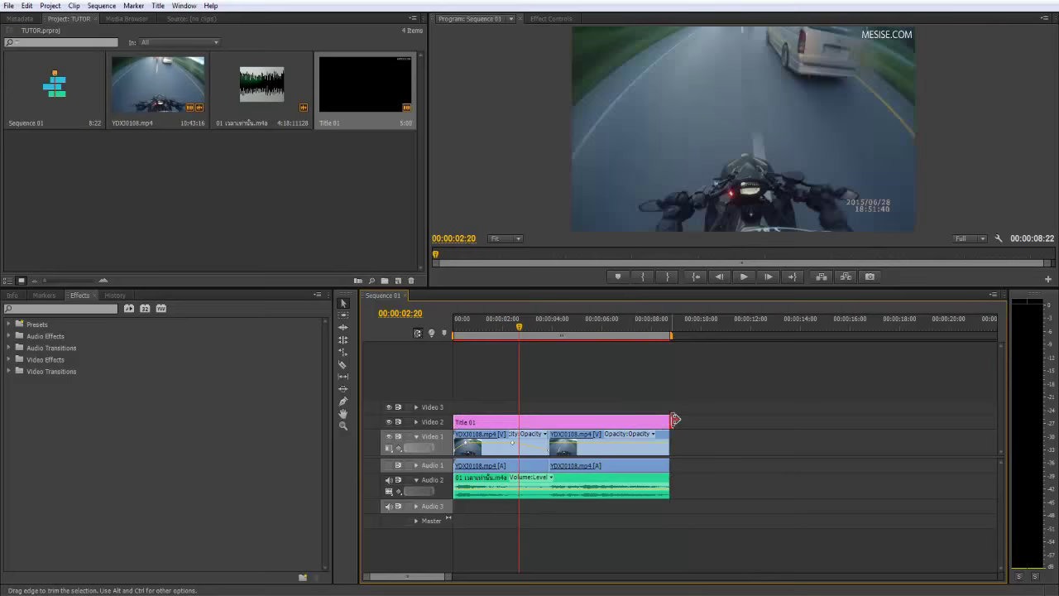
Reopen Title 01 and enlarge the MESISE.COM text to size 191.4
double_click(549, 422)
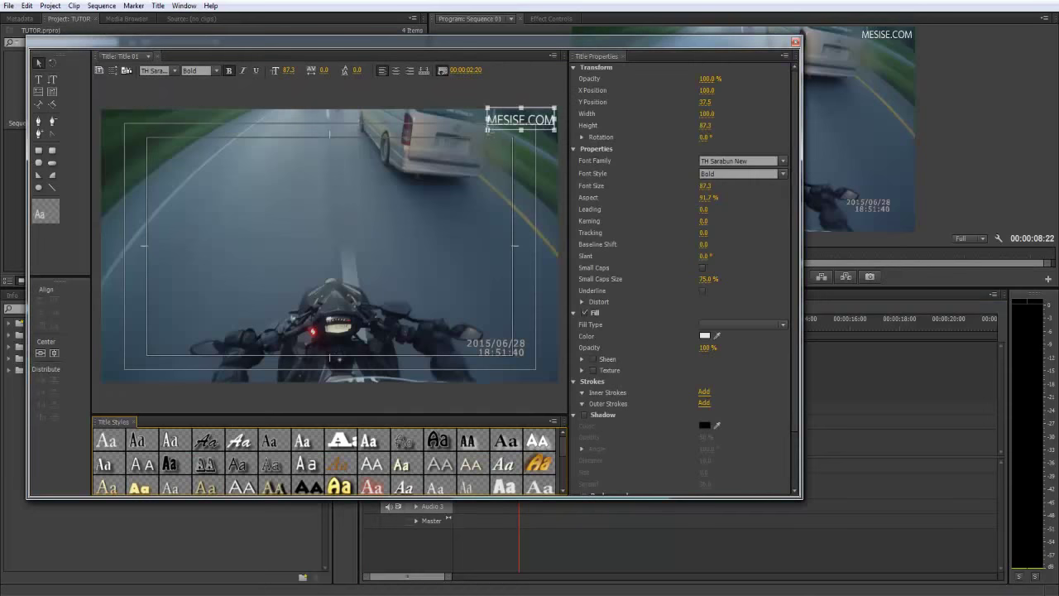
click(486, 133)
drag(487, 133, 404, 152)
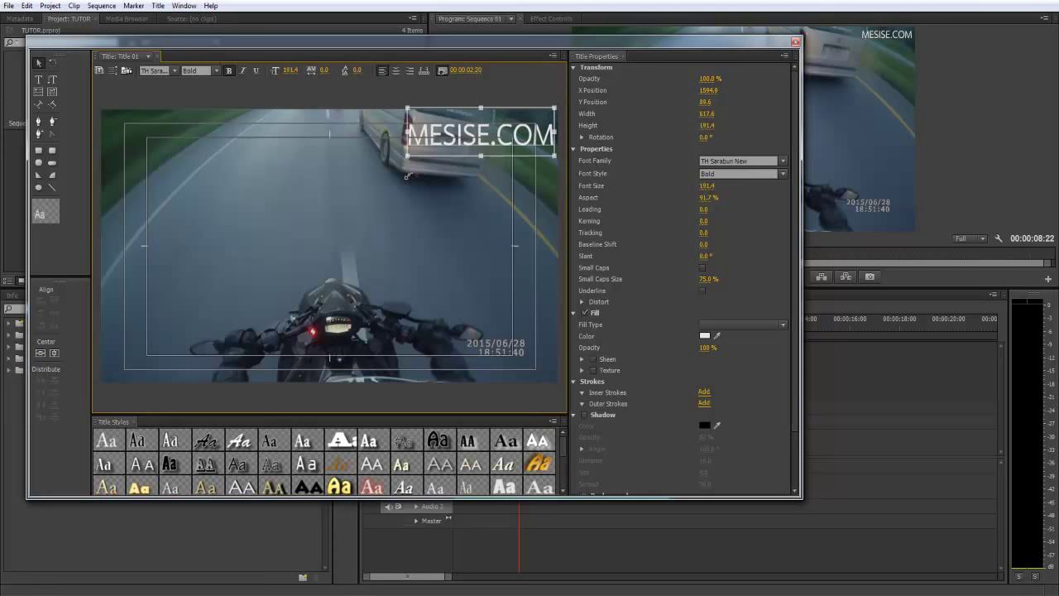
Set the font to Myriad Pro Bold Condensed, move it top right, and close the Titler
click(720, 162)
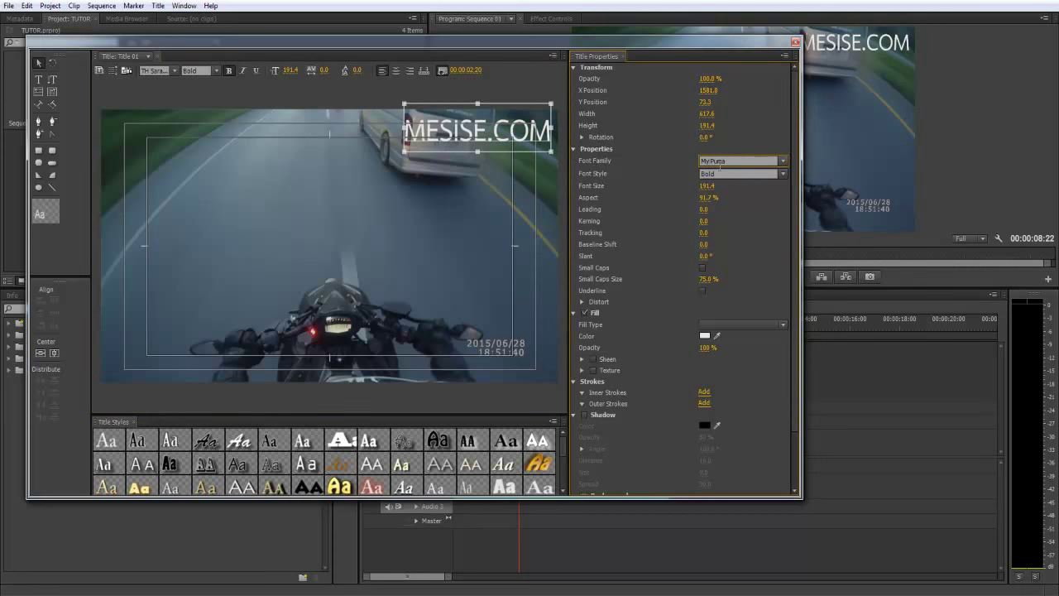
key(Return)
drag(475, 138, 447, 148)
click(788, 128)
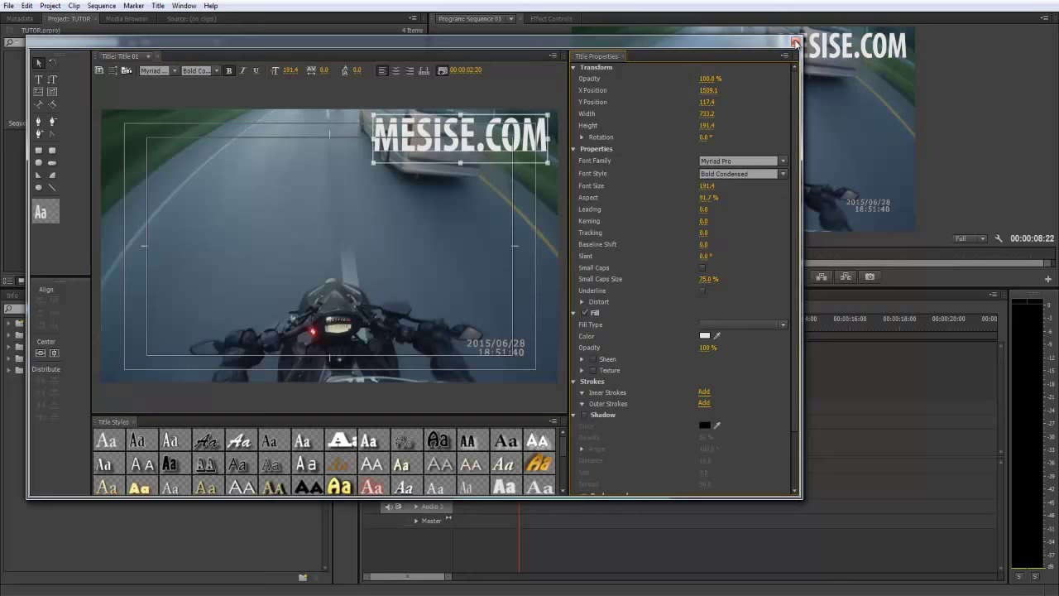
click(796, 42)
drag(519, 322, 403, 338)
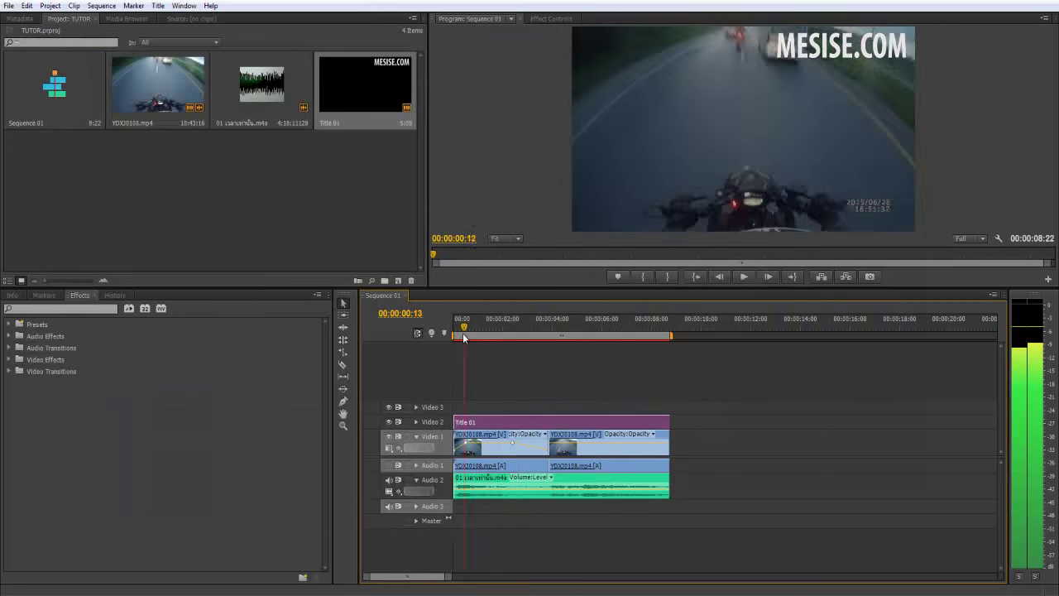
key(space)
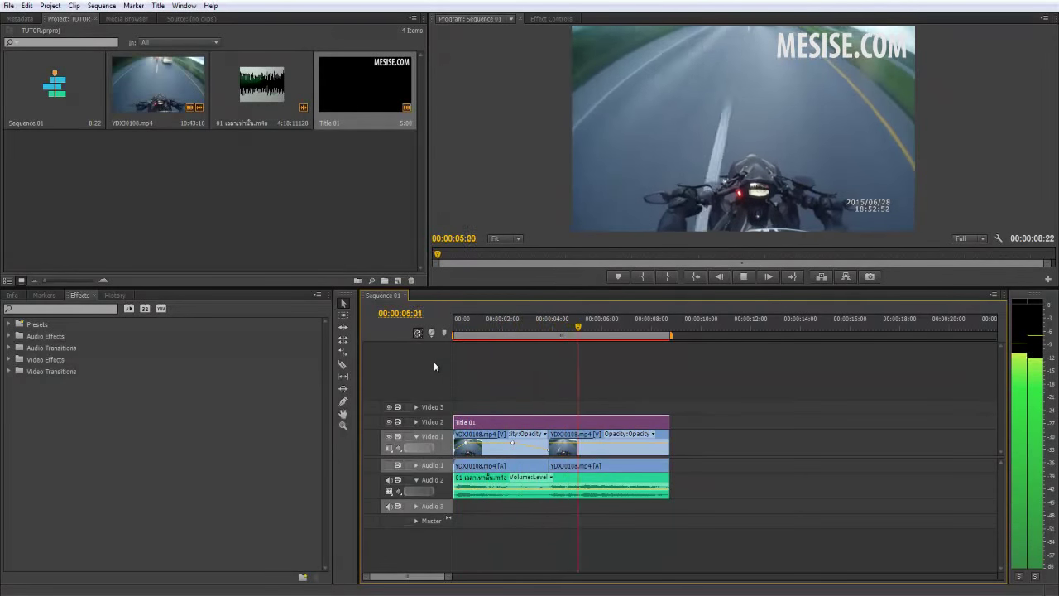
key(space)
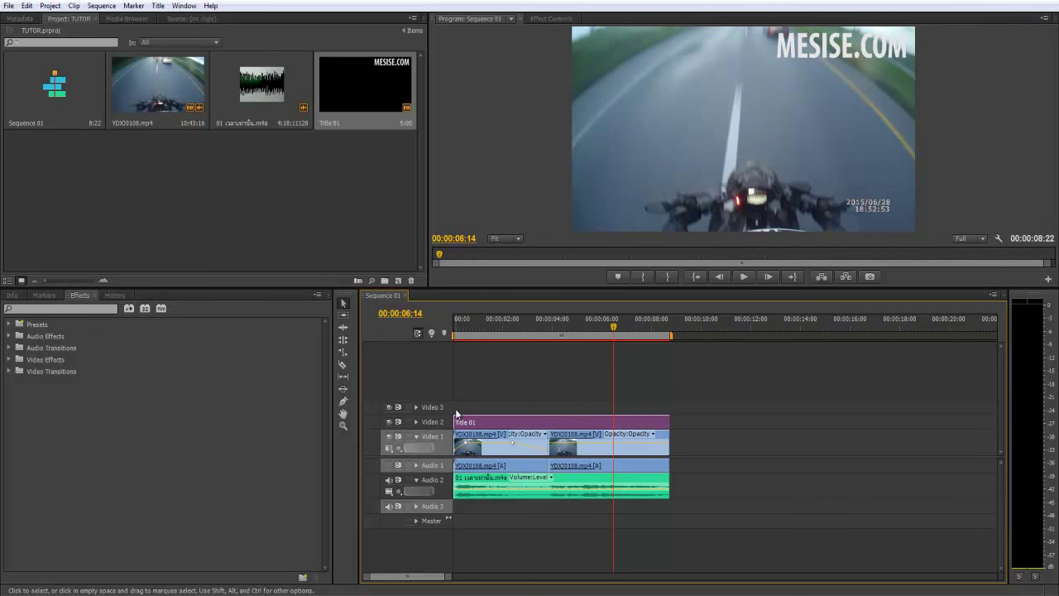
click(511, 424)
drag(522, 330, 567, 330)
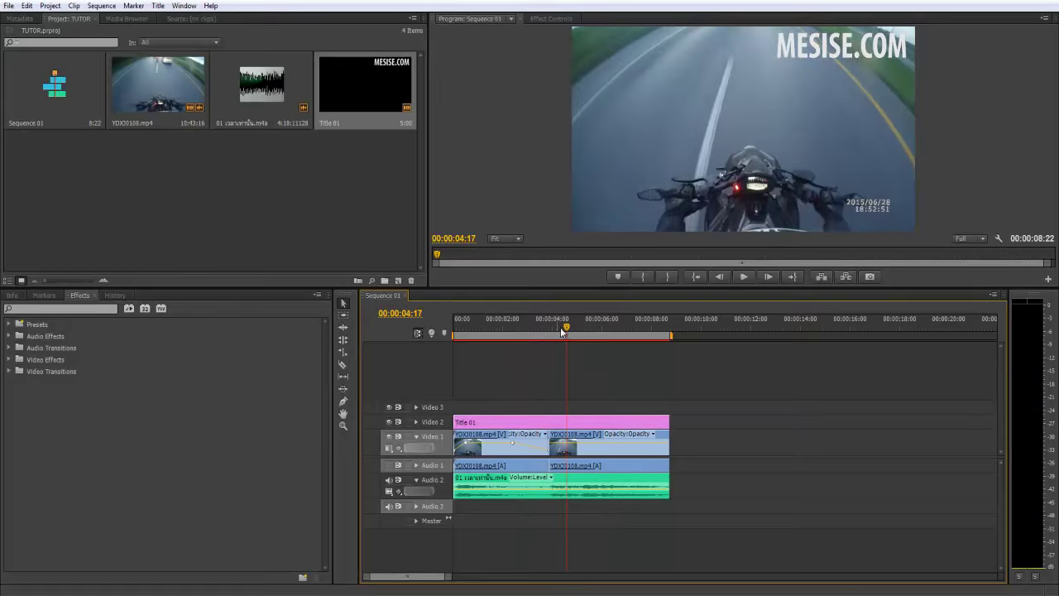
Open File > Export > Media for Sequence 01, showing AVI with the NTSC DV preset
click(9, 5)
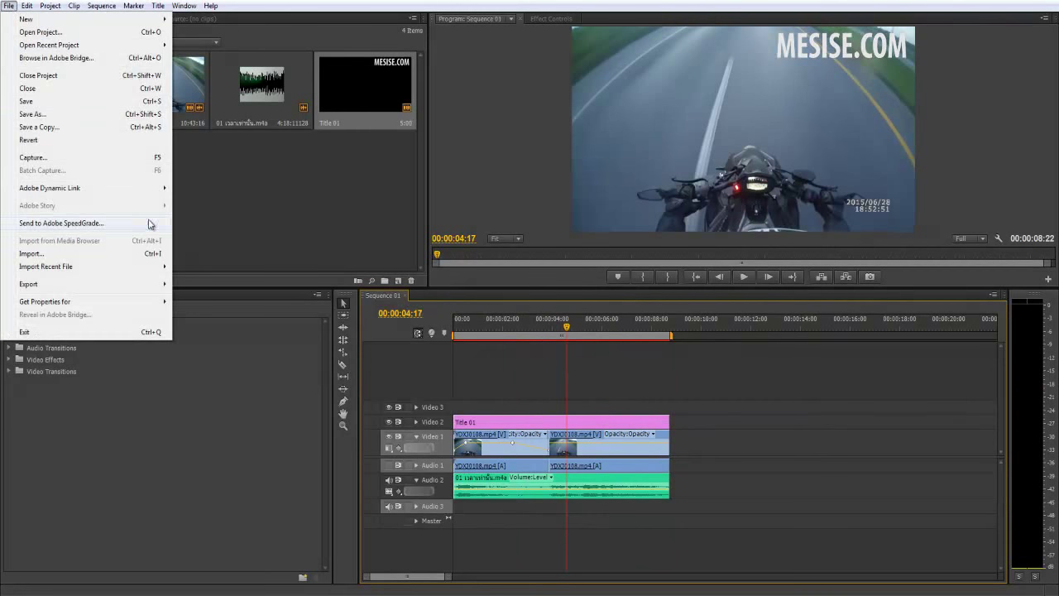
mouse_move(144, 288)
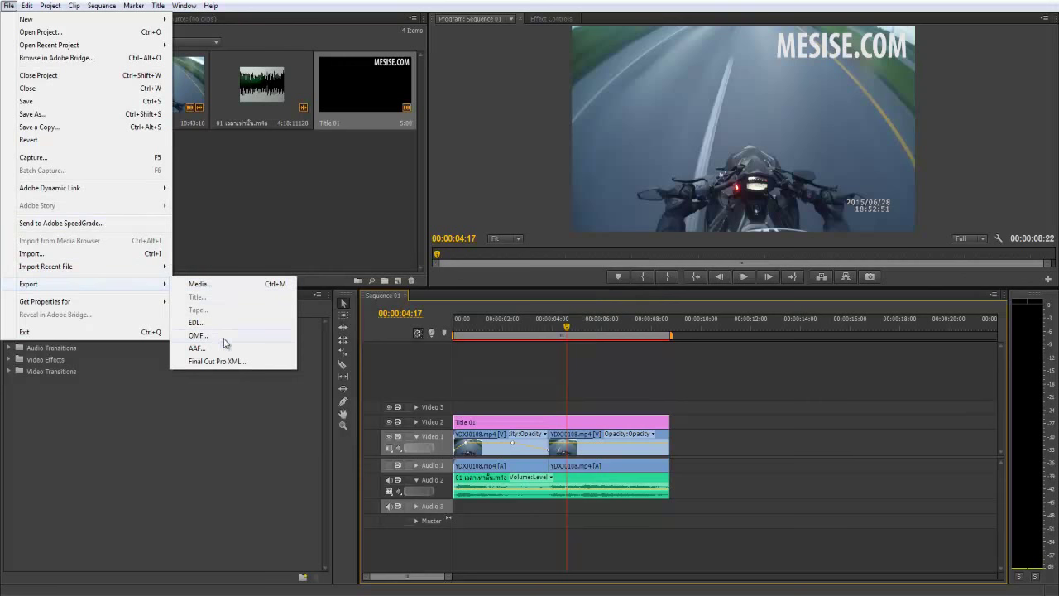
click(228, 290)
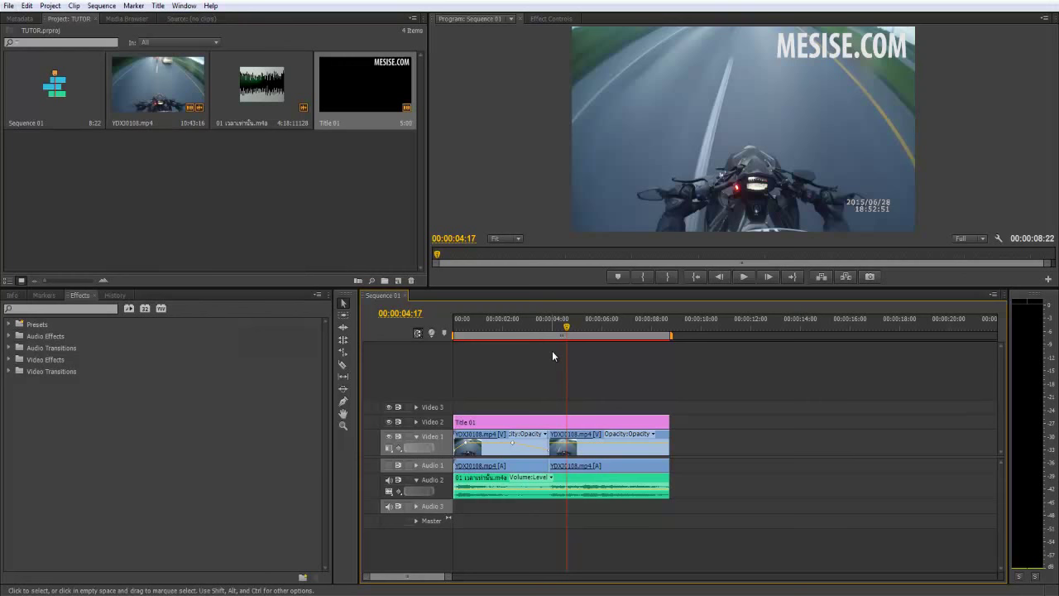
click(540, 328)
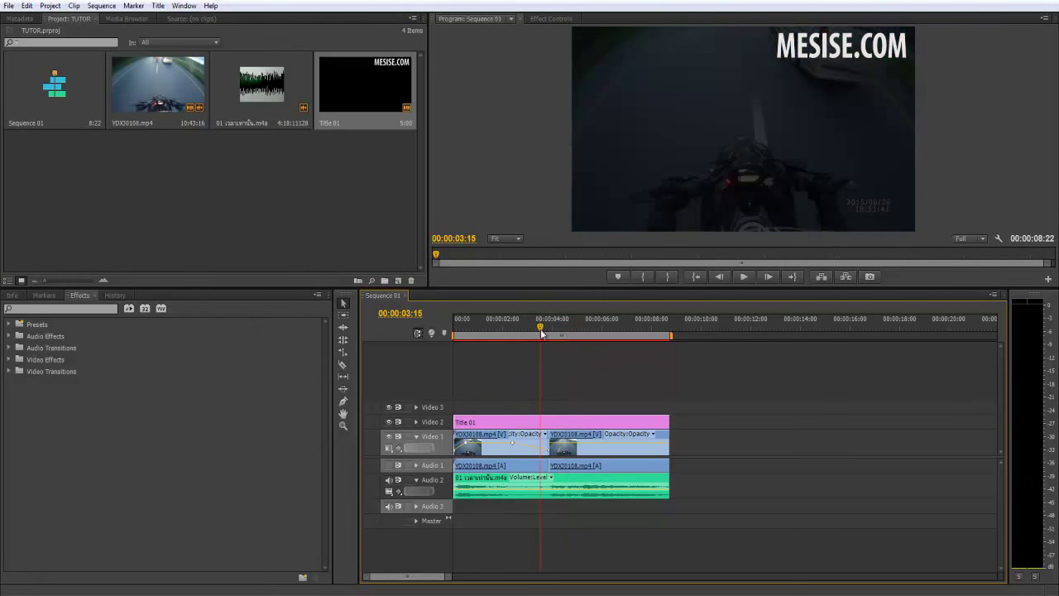
click(10, 6)
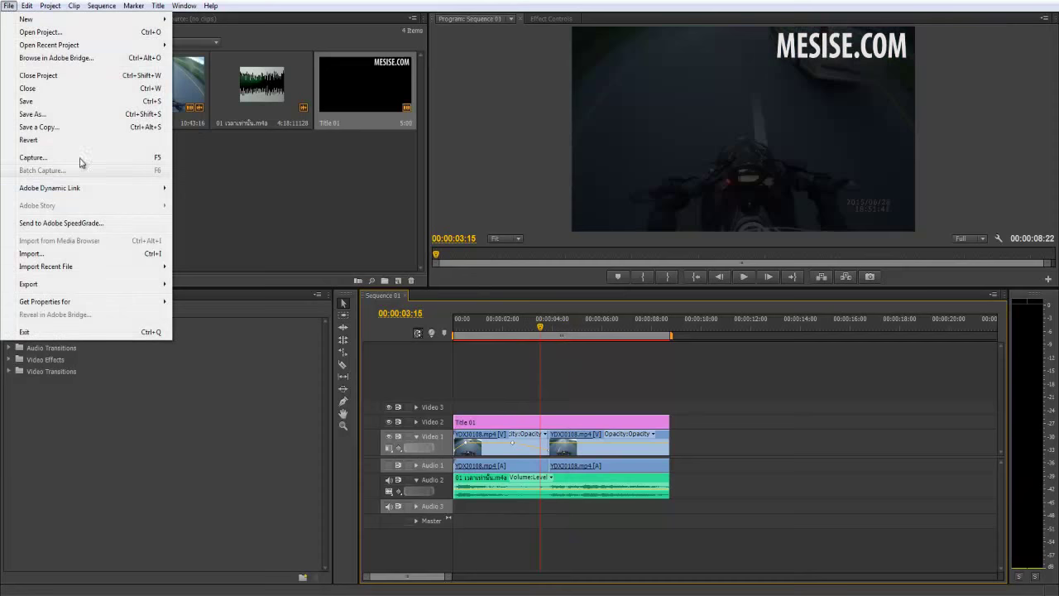
mouse_move(95, 286)
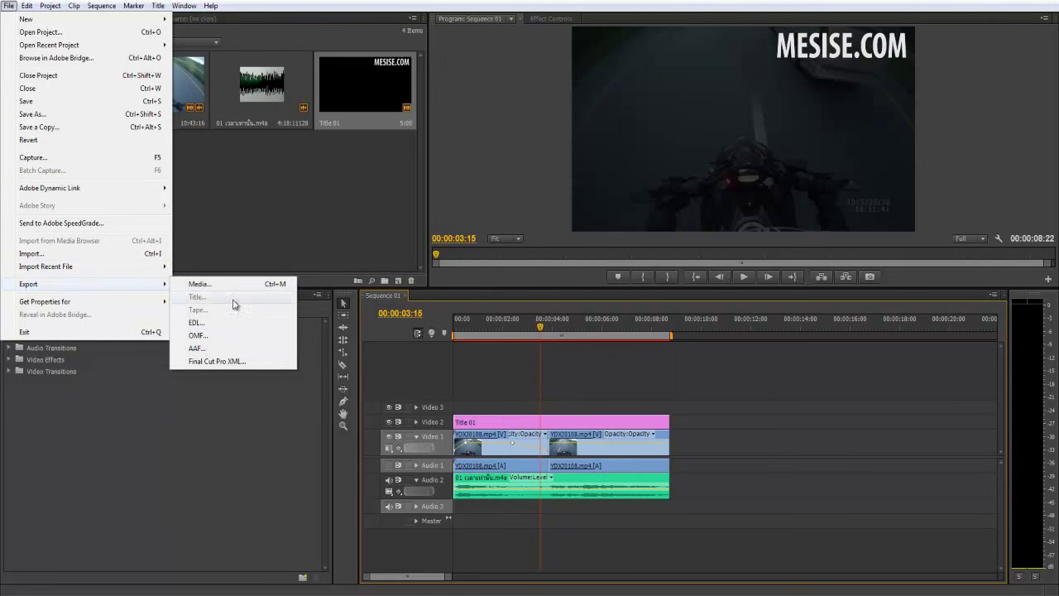
click(217, 284)
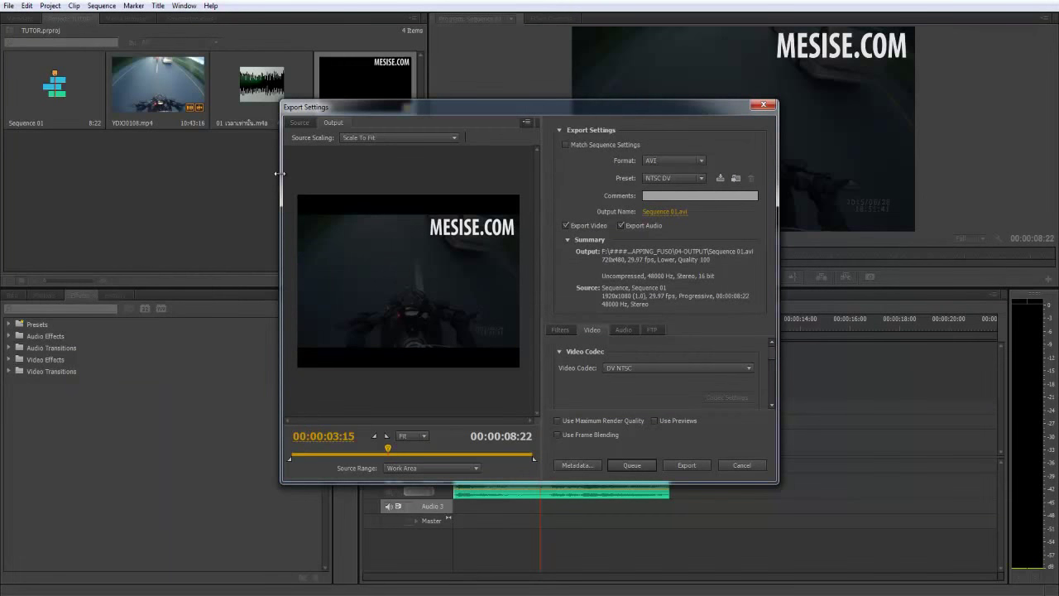
Widen and move the Export Settings window and compare the Source and Output previews
drag(280, 173, 77, 173)
drag(376, 112, 415, 113)
click(133, 124)
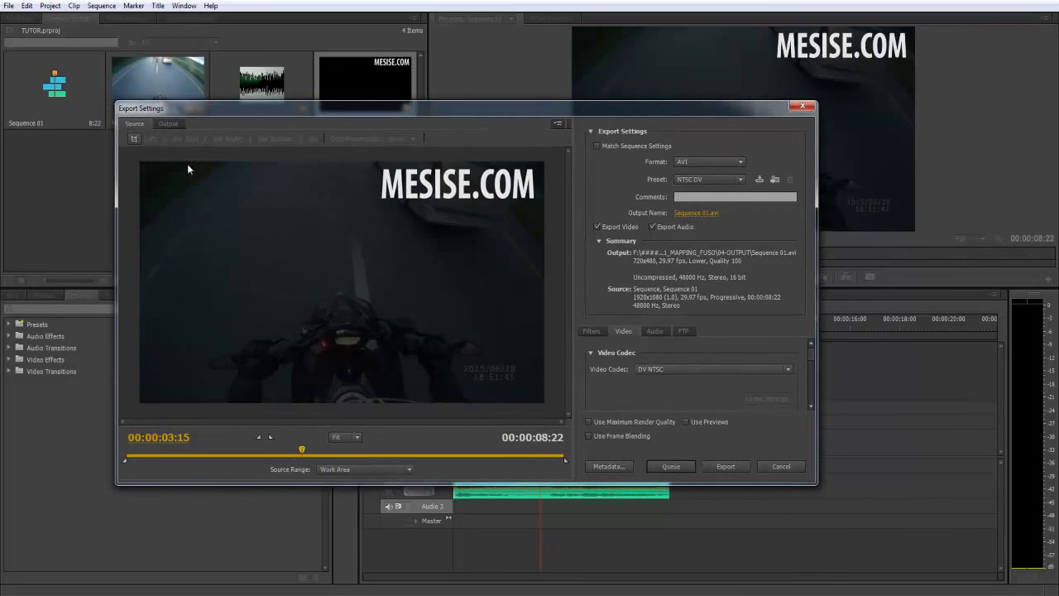
click(186, 123)
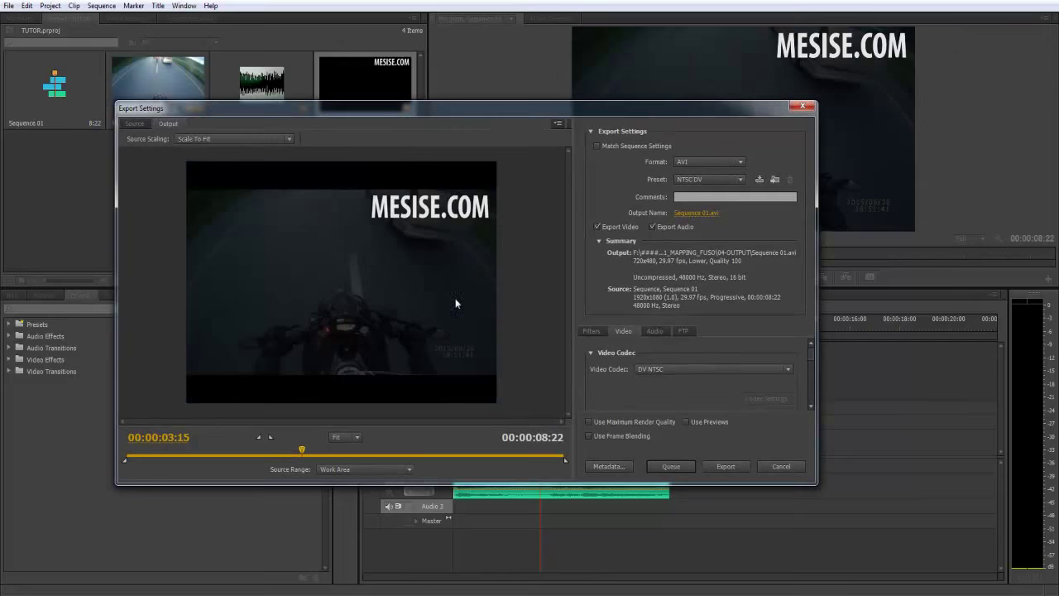
Leave Match Sequence Settings off, enlarge the window further, and show the Format list
click(597, 145)
click(597, 145)
drag(817, 482, 902, 547)
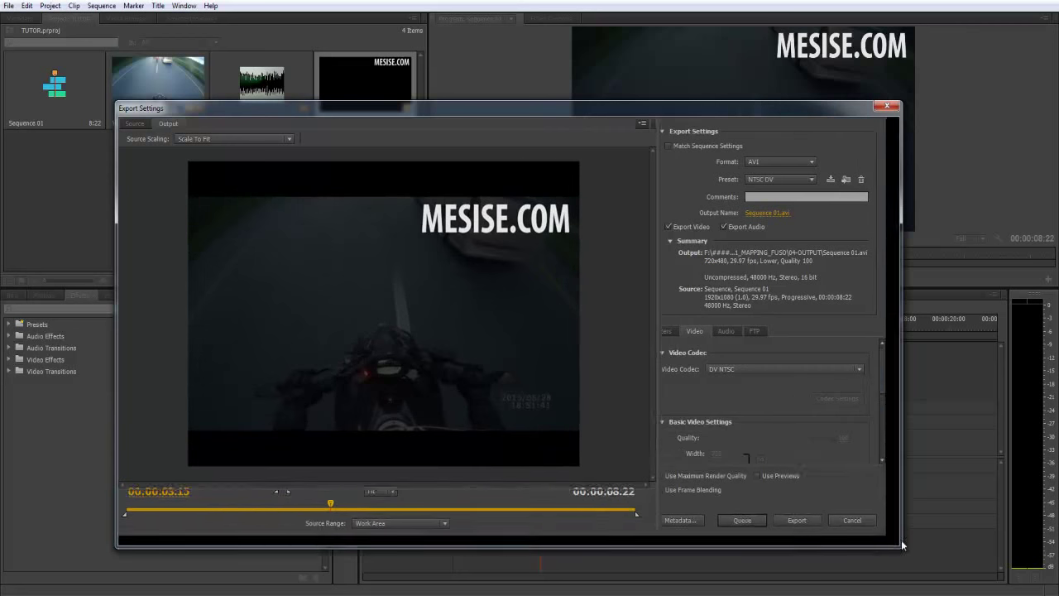
click(793, 161)
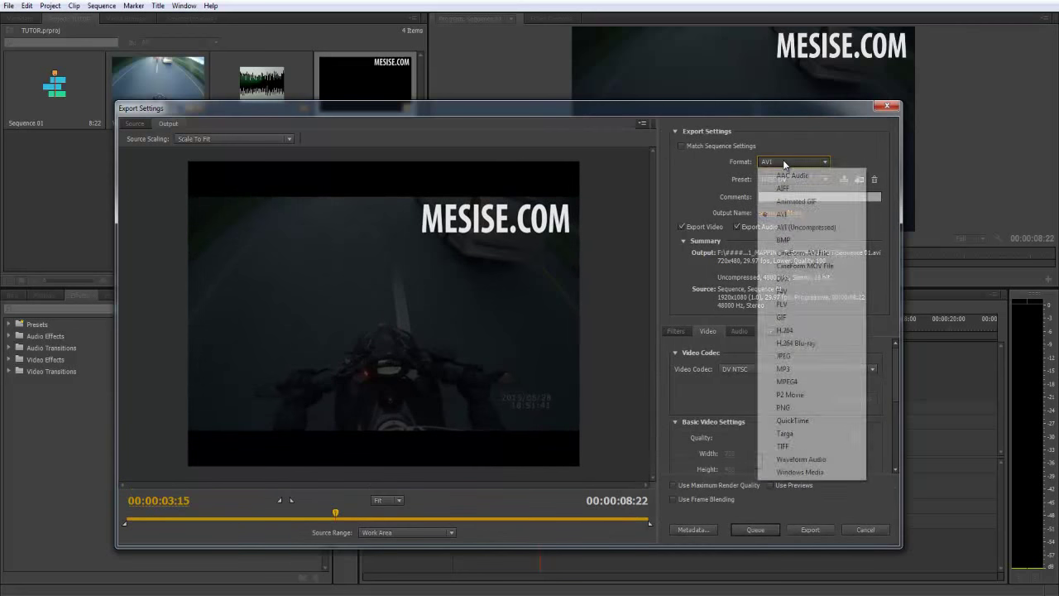
Choose H.264 and set the export to 1920x1080 at 25 fps, clearing the frame-size error
click(790, 331)
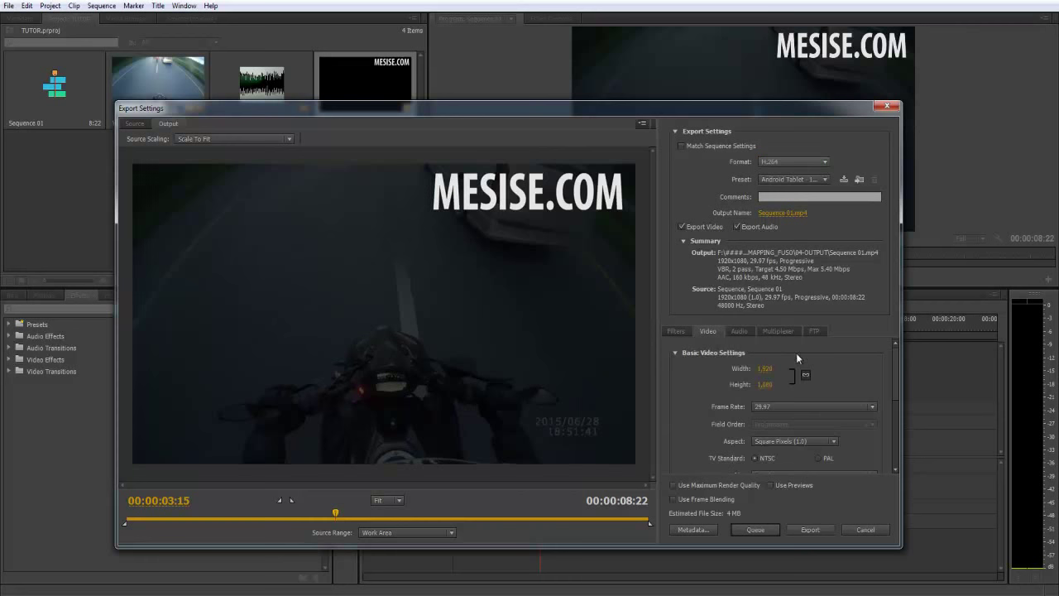
click(807, 375)
mouse_move(766, 384)
mouse_down()
mouse_move(706, 402)
mouse_move(767, 392)
mouse_up()
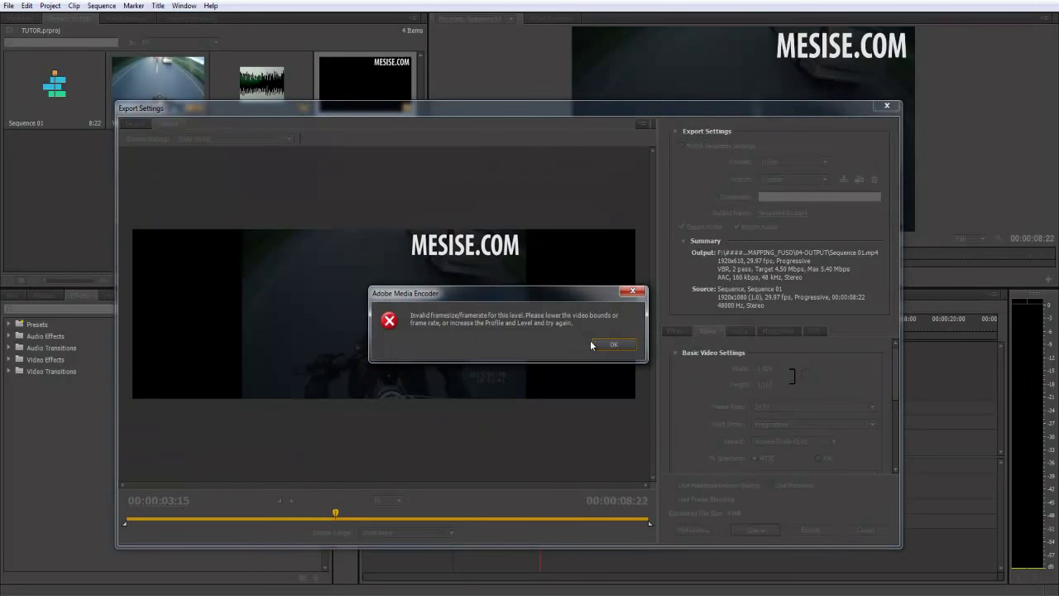
click(615, 341)
drag(761, 385, 809, 374)
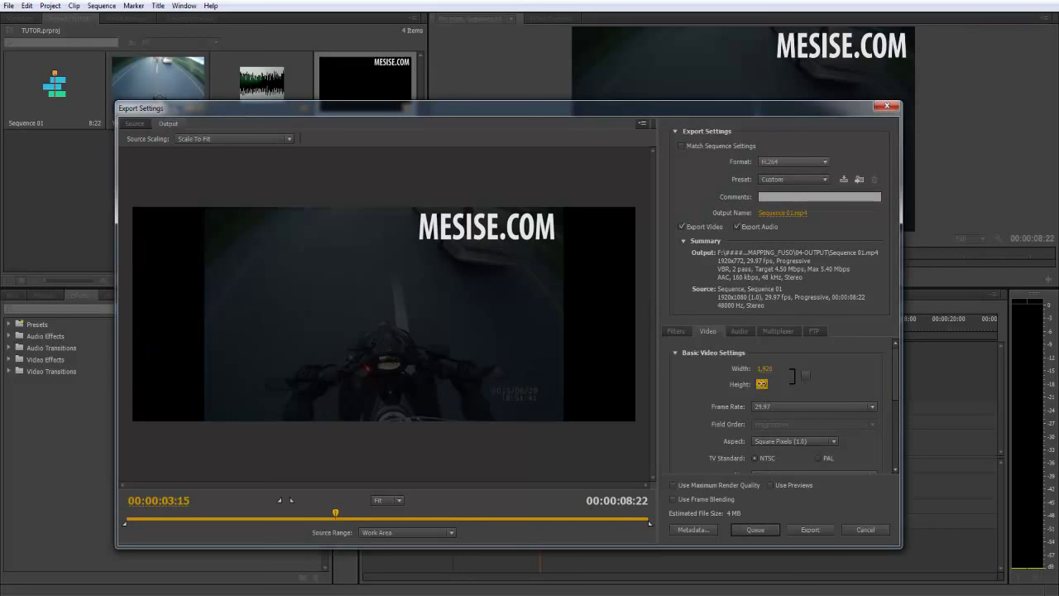
click(763, 384)
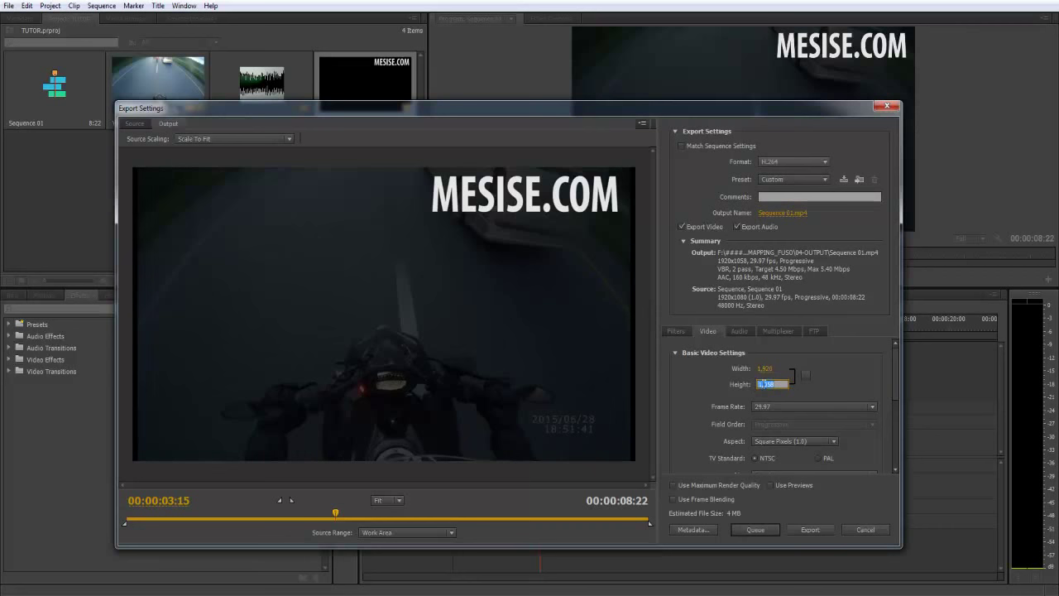
text(1080)
key(Return)
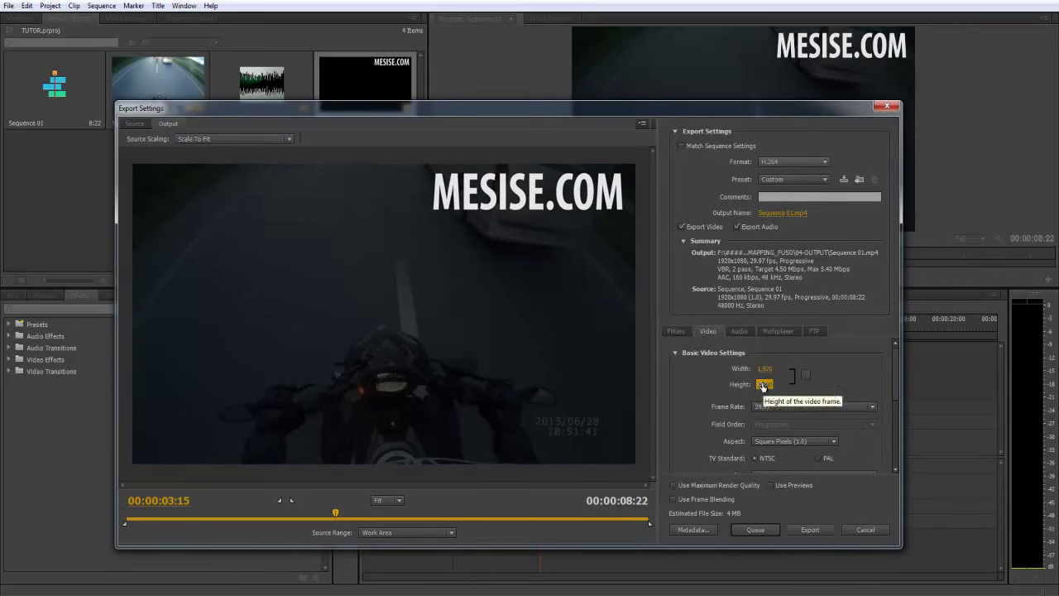
click(822, 407)
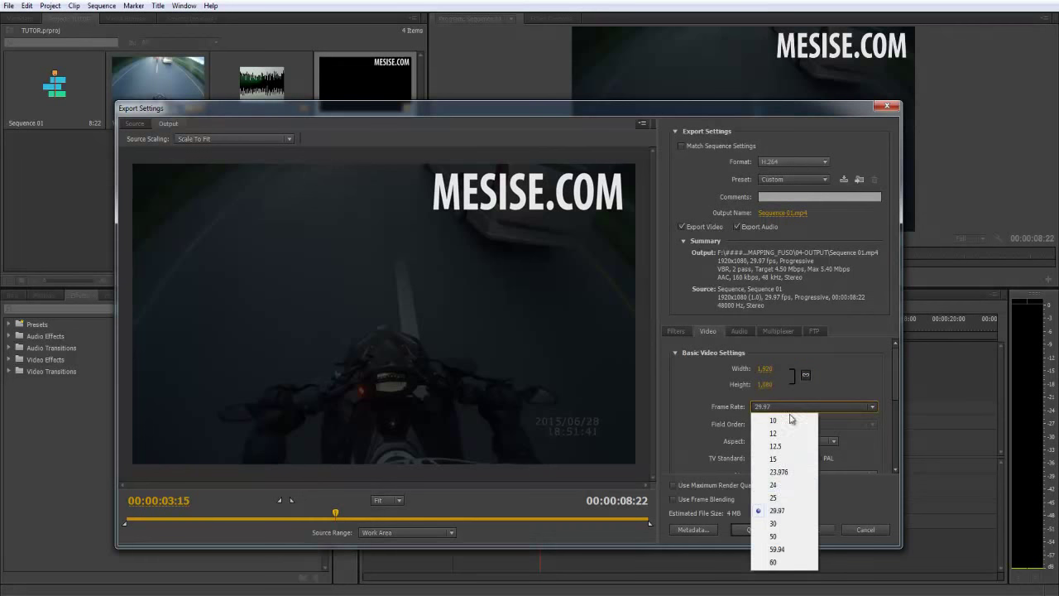
click(779, 499)
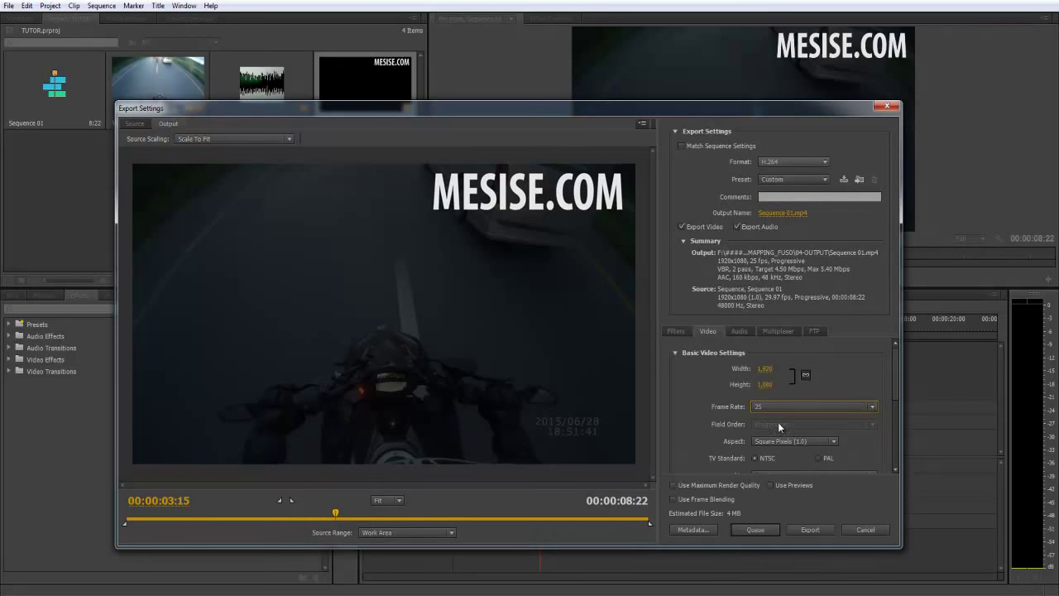
Review the VBR 2-pass video bitrate settings and confirm 48000 Hz Stereo audio
drag(897, 391, 896, 419)
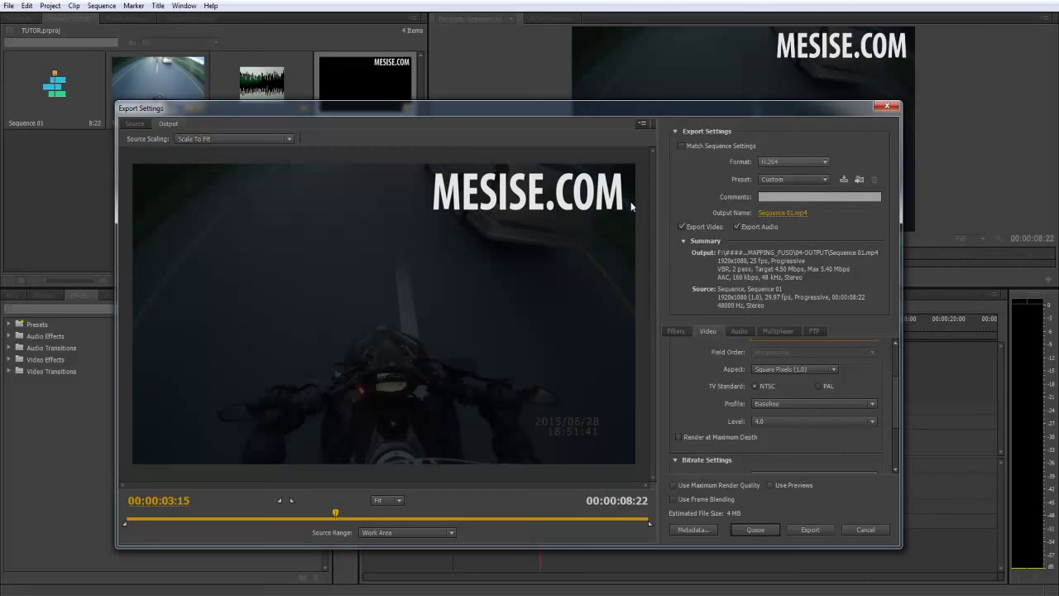
drag(895, 391, 898, 438)
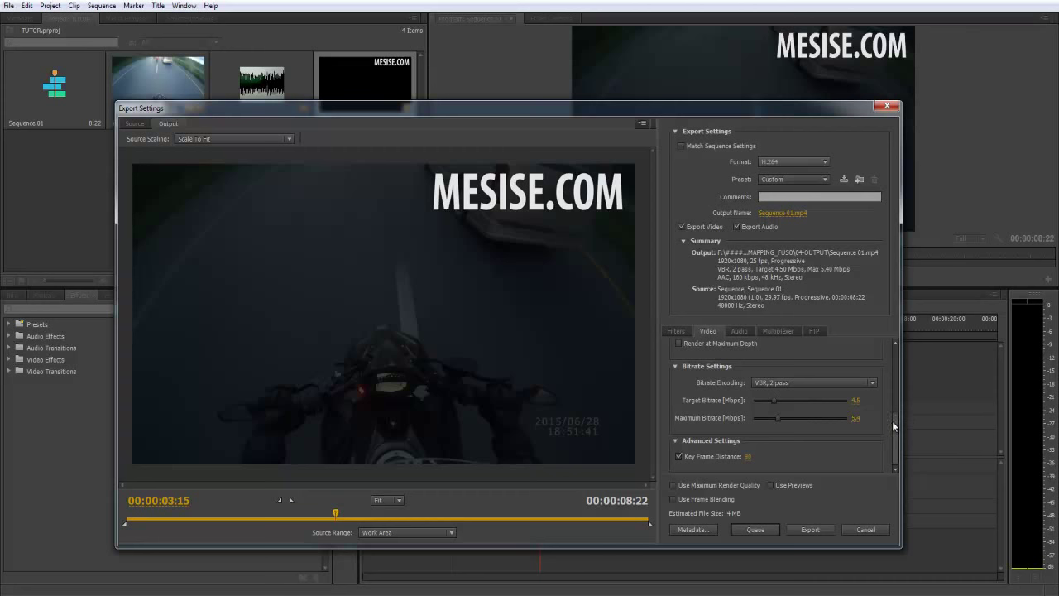
drag(896, 442, 898, 378)
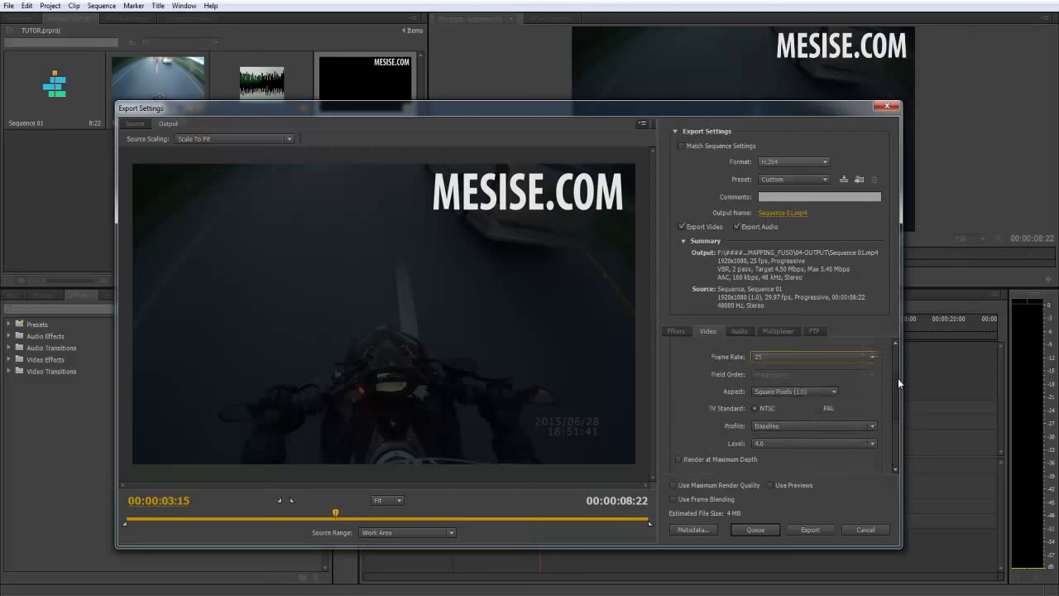
click(748, 330)
click(761, 428)
click(766, 426)
click(770, 441)
click(771, 441)
click(770, 441)
click(774, 470)
Keep the audio bitrate at 160 kbps and send the export to the Media Encoder queue
drag(898, 388, 895, 448)
click(791, 419)
click(790, 416)
click(791, 416)
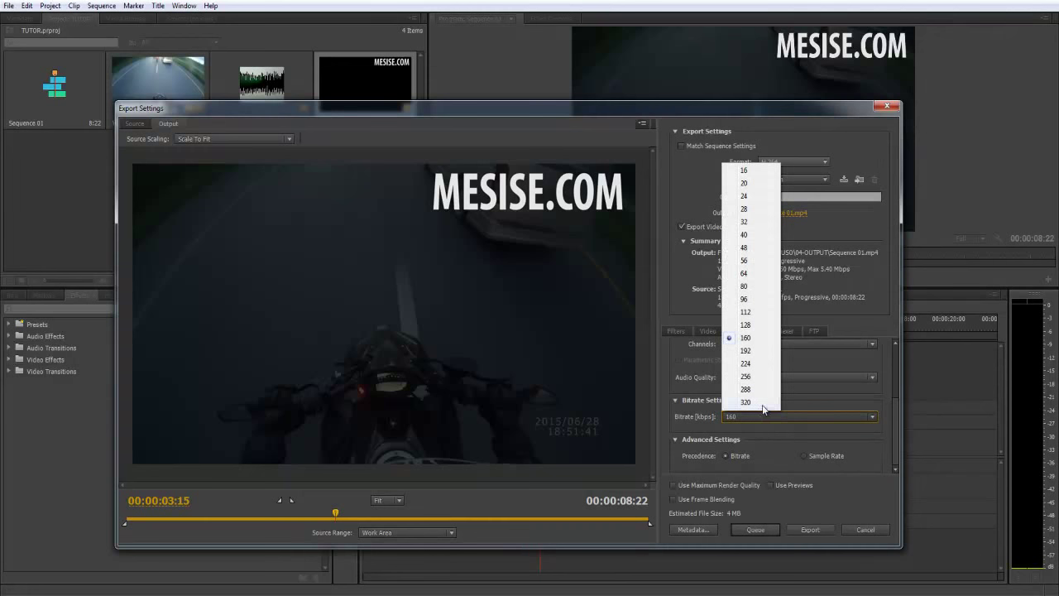
click(793, 413)
click(710, 330)
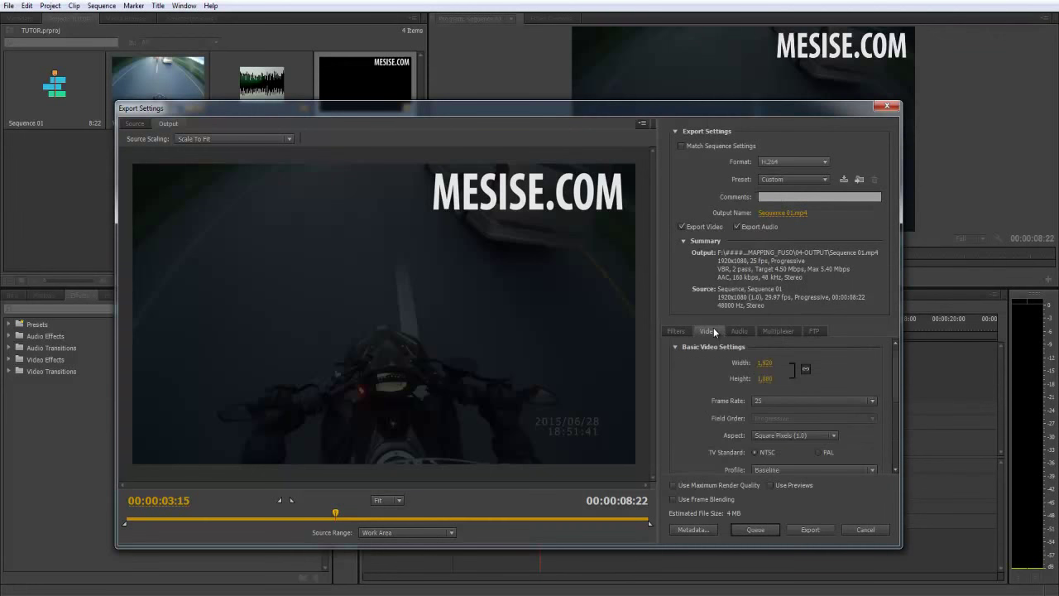
drag(897, 370, 902, 365)
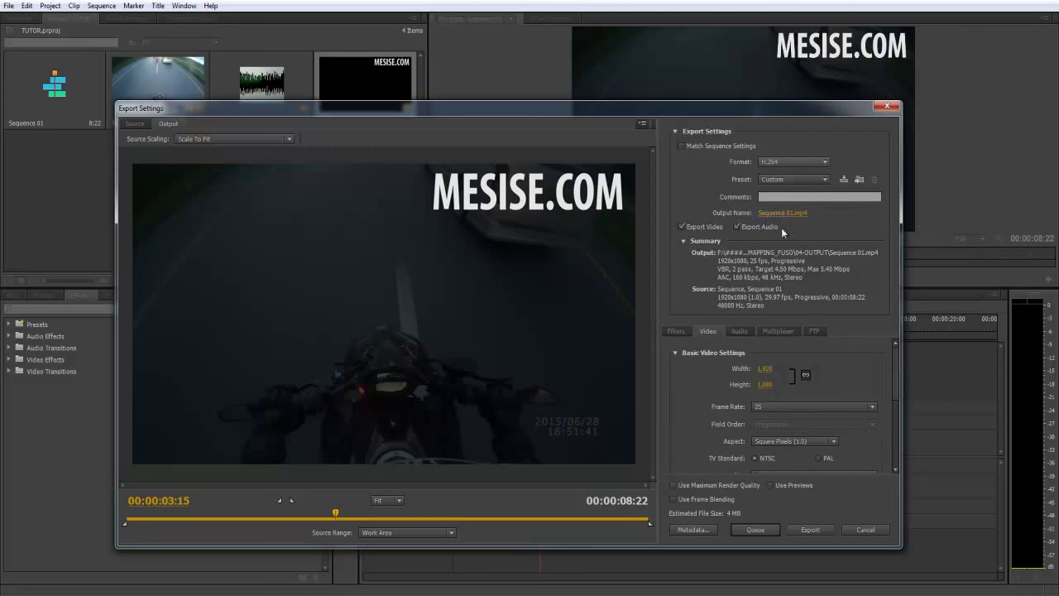
click(754, 532)
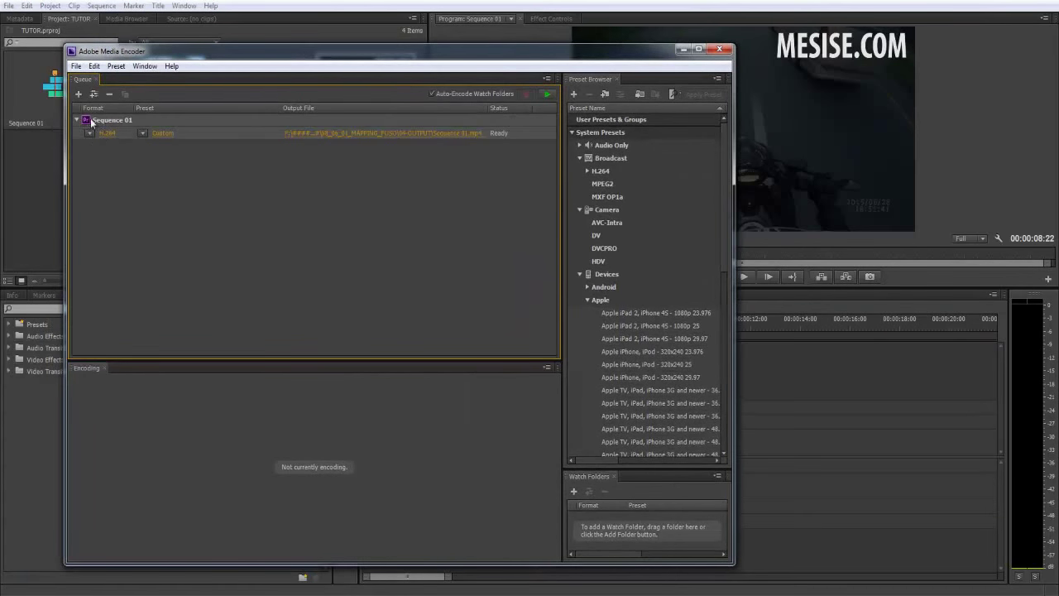
Keep the Sequence 01 job at H.264 and apply the YouTube HD 1080p 25 preset
click(89, 134)
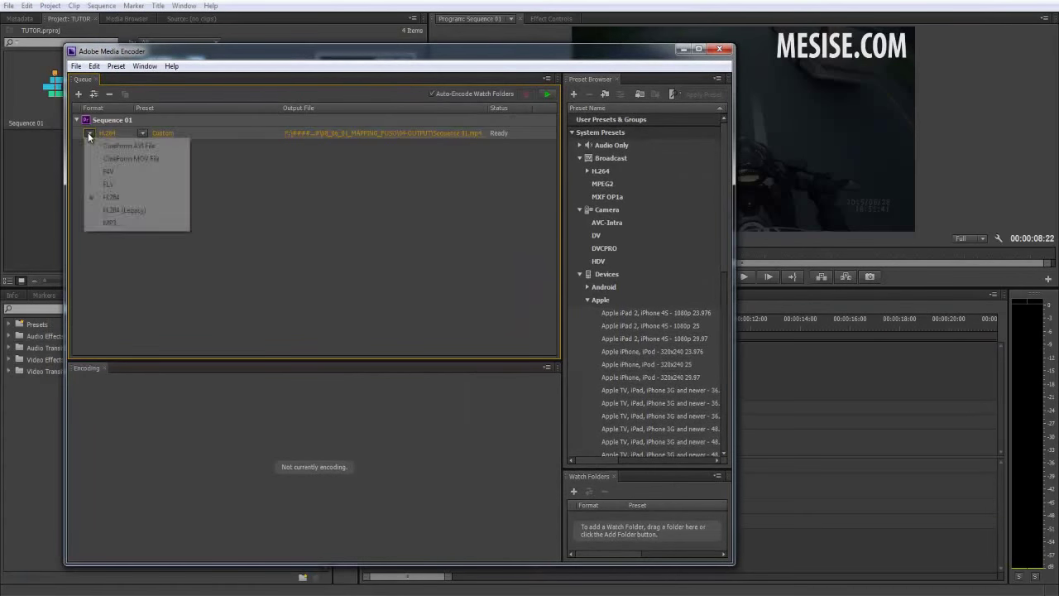
click(129, 198)
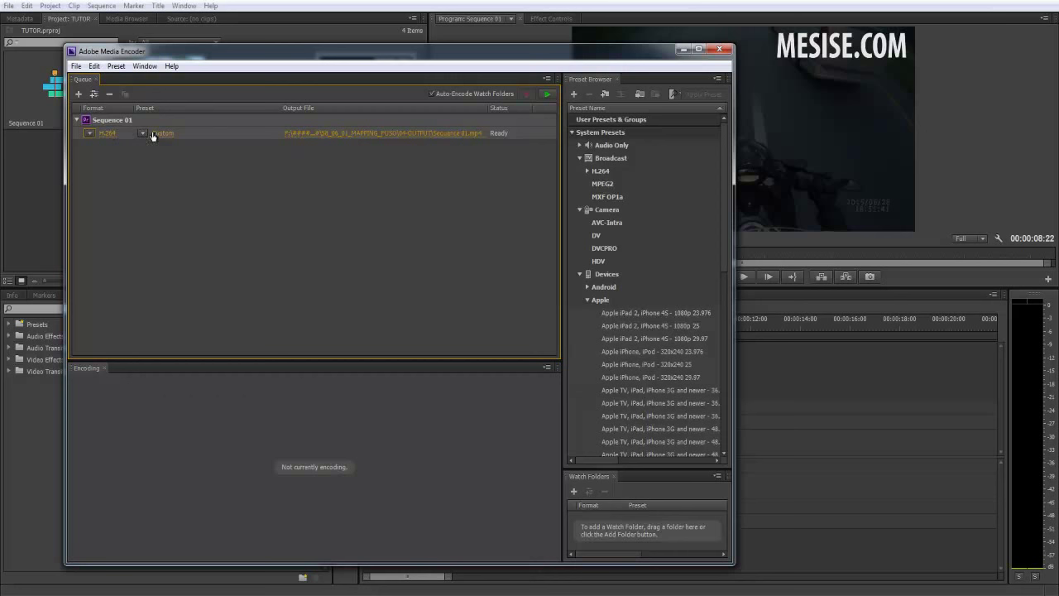
click(144, 133)
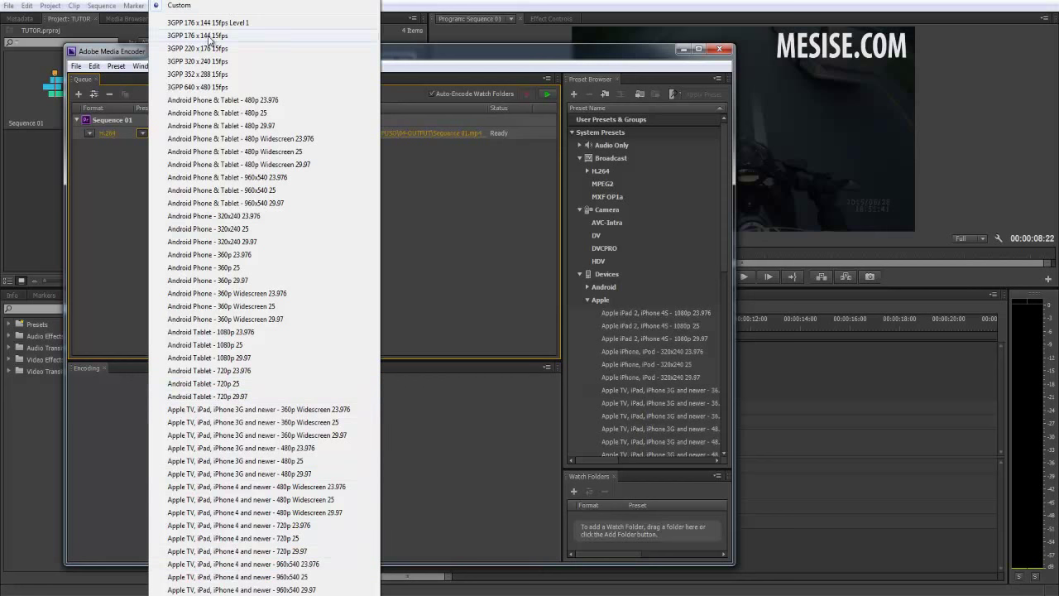
scroll(237, 514, down, 3)
scroll(265, 331, down, 4)
scroll(264, 331, down, 4)
scroll(265, 331, down, 4)
scroll(265, 331, down, 4)
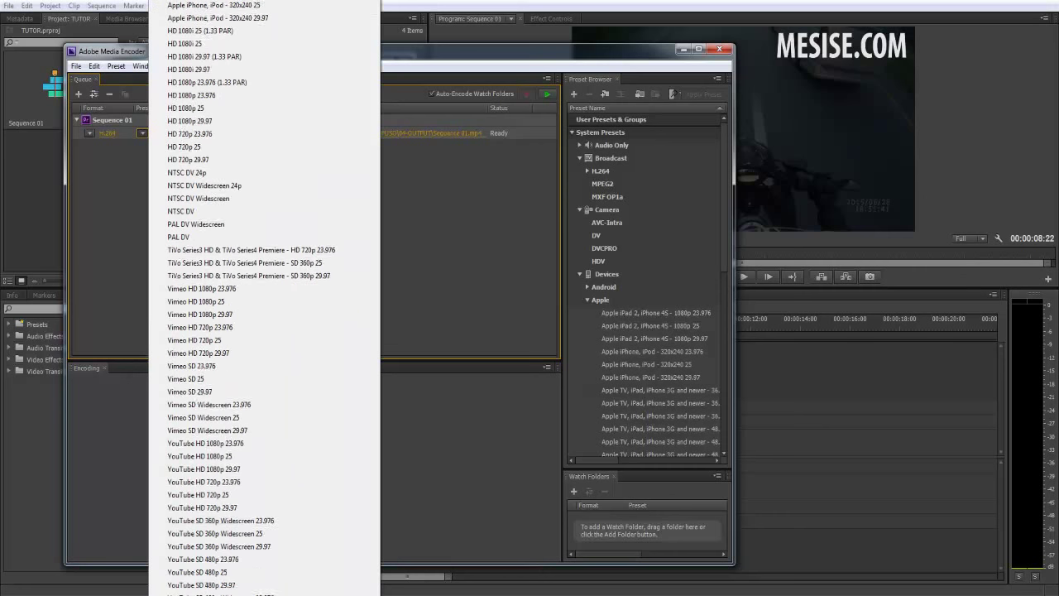
scroll(255, 439, down, 1)
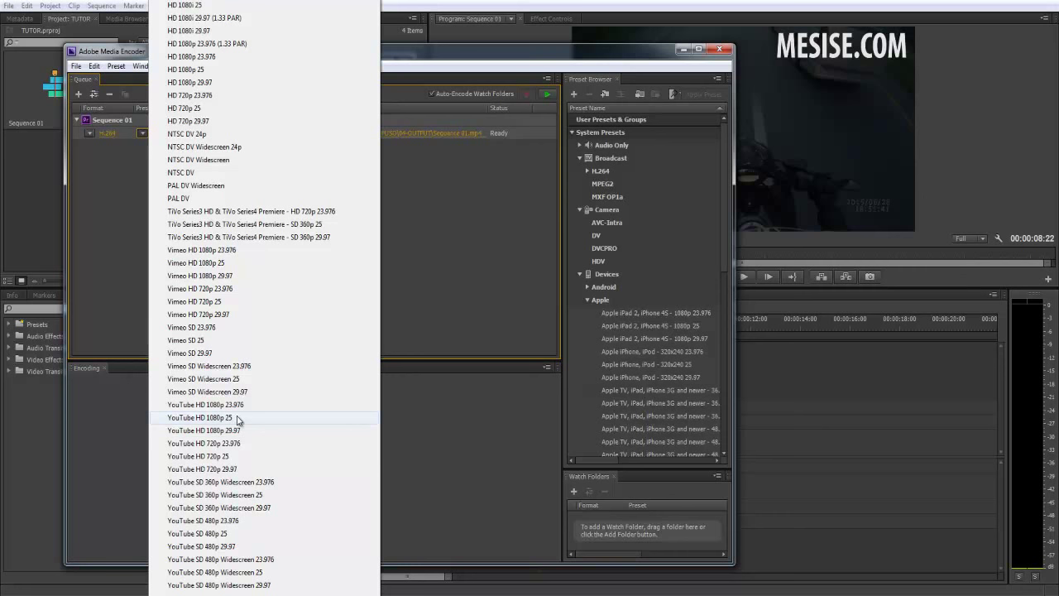
click(239, 419)
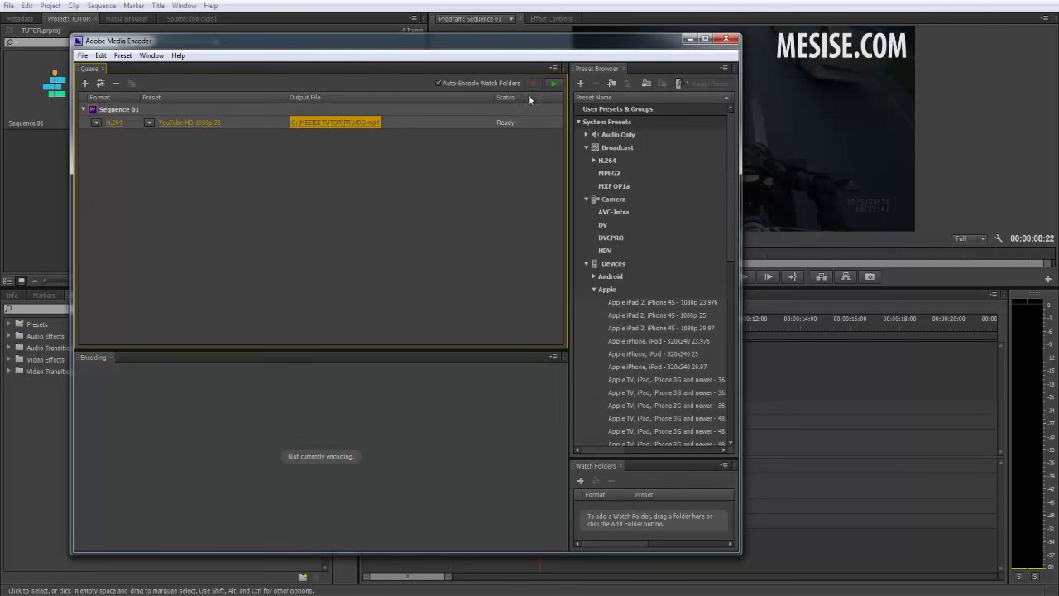
Start the Media Encoder queue to encode the Sequence 01 YouTube HD 1080p job
click(555, 83)
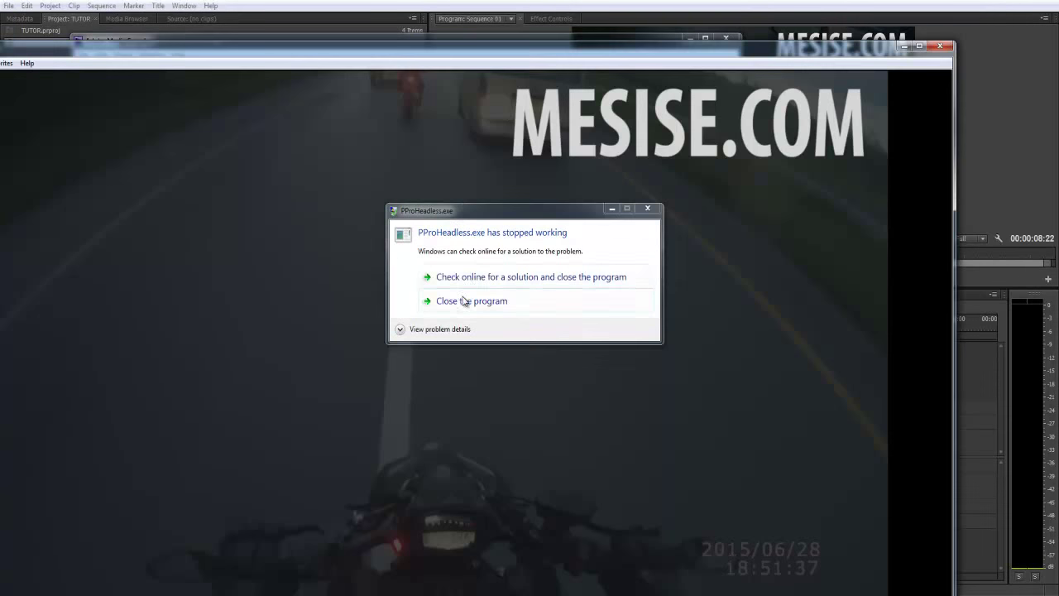
Dismiss the PProHeadless crash notice, play the exported clip fullscreen, then close Media Player Classic
click(466, 301)
double_click(459, 48)
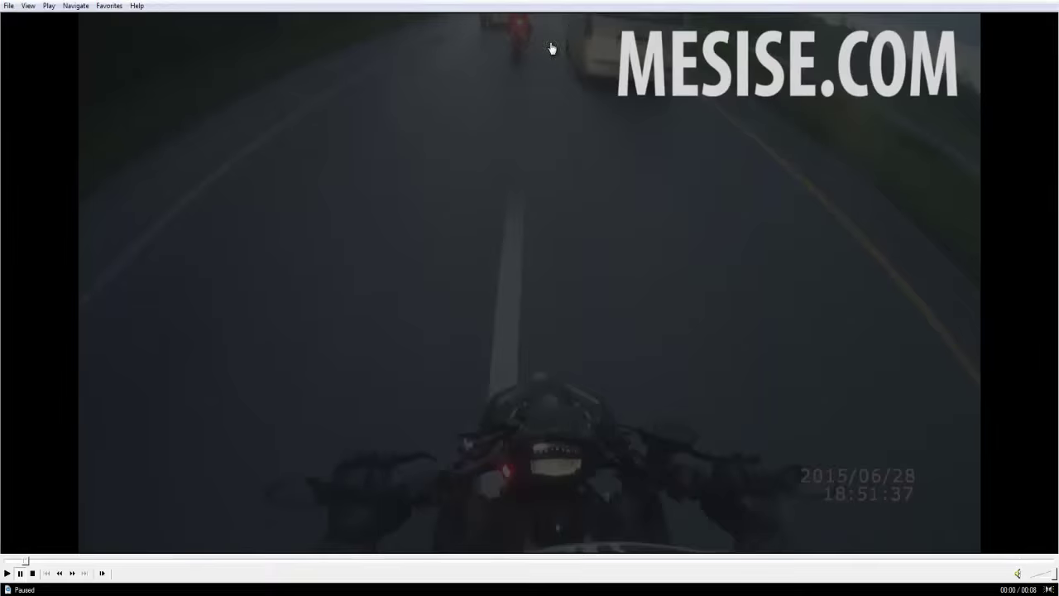
click(433, 315)
double_click(413, 348)
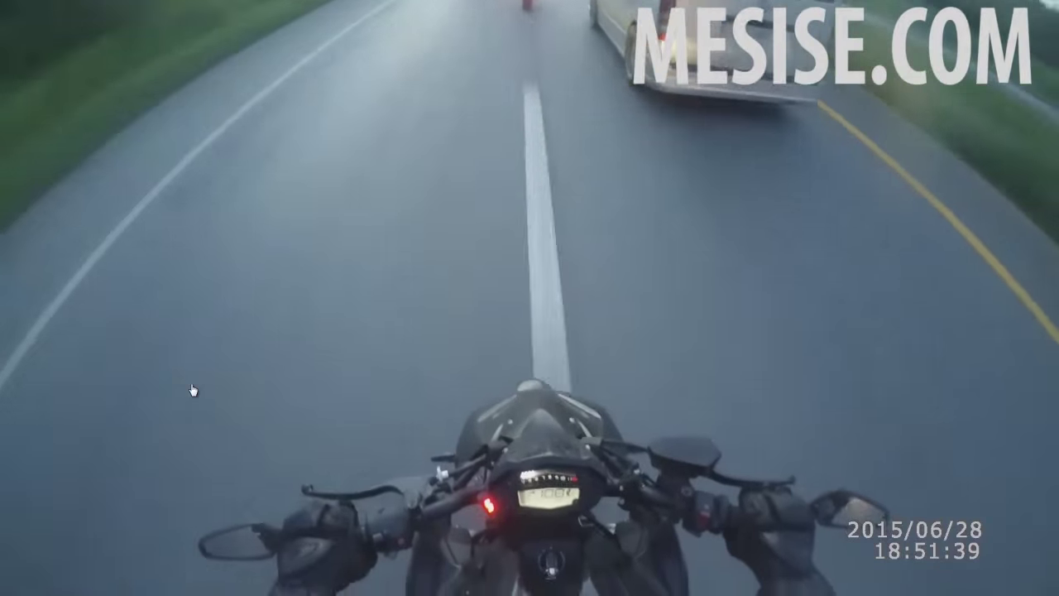
double_click(189, 390)
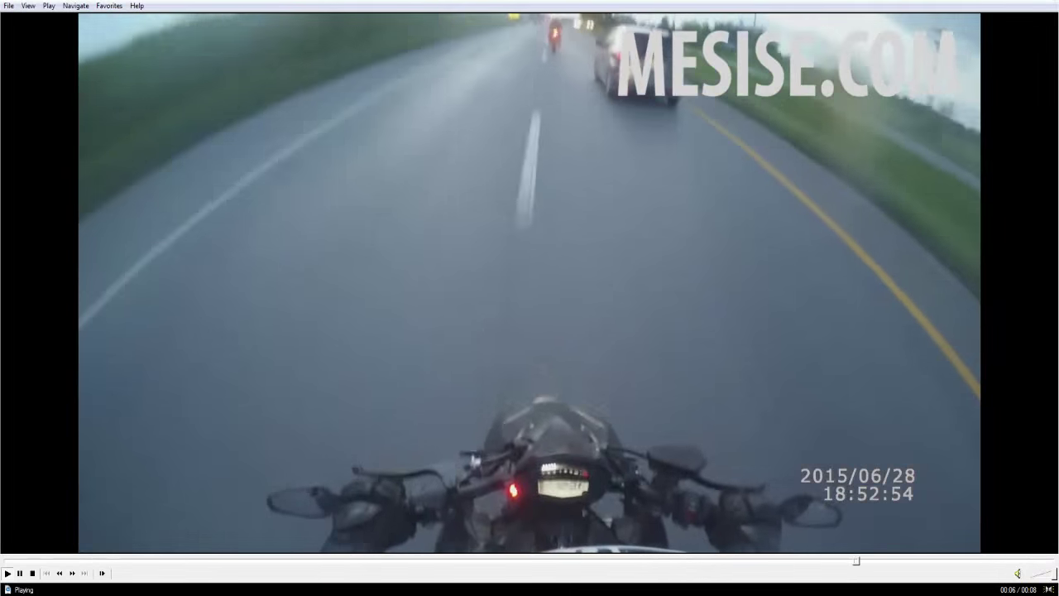
click(1051, 2)
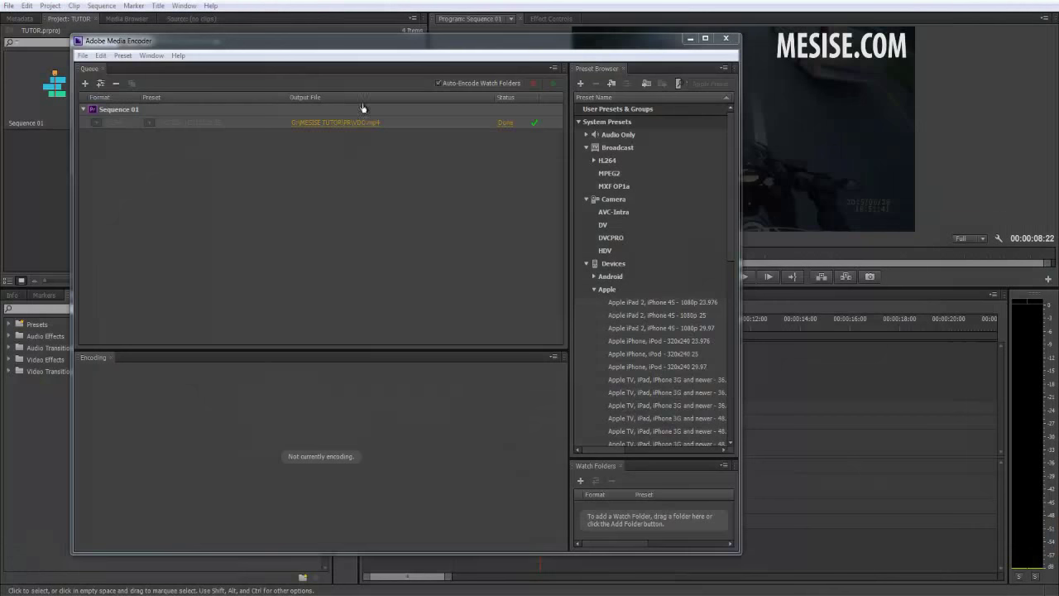
click(378, 242)
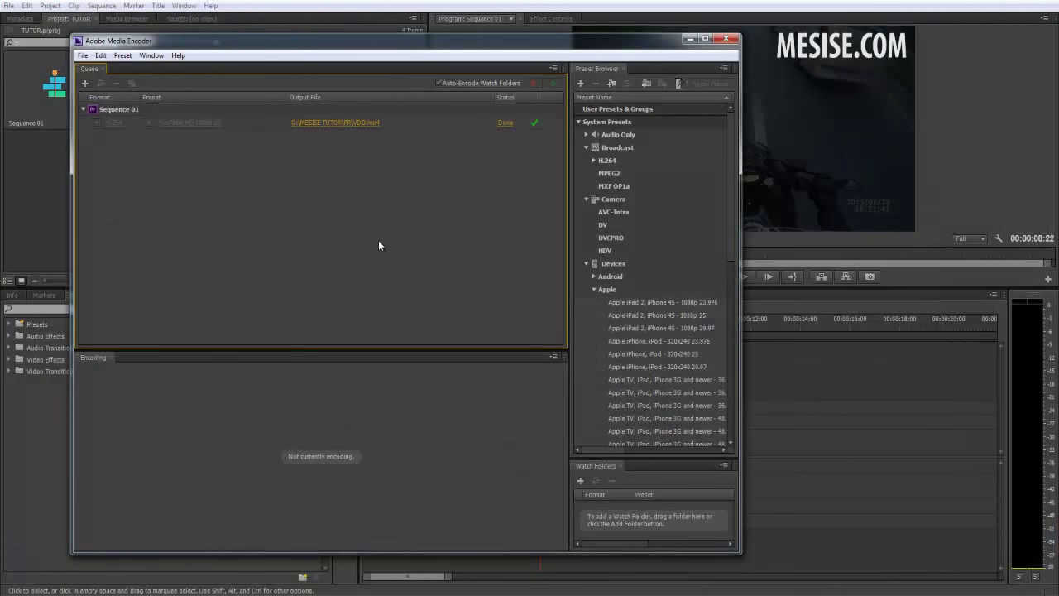